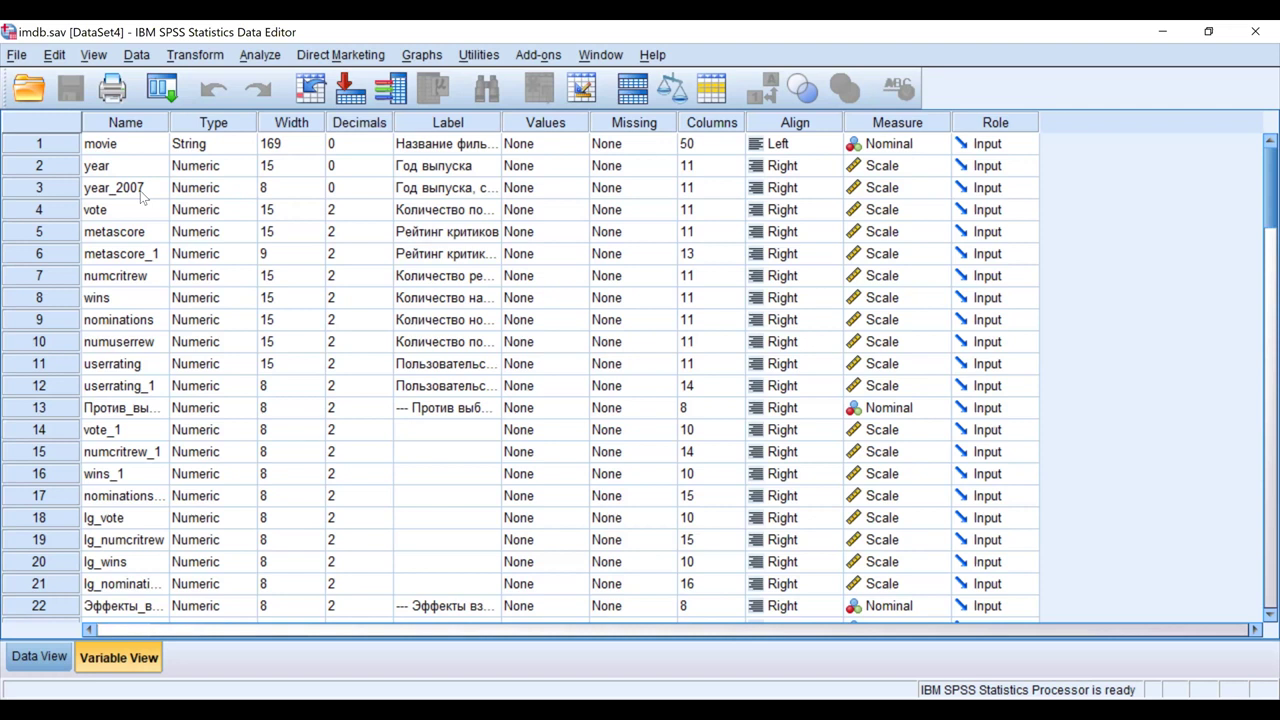
Step: Start a Recode into Different Variables with year_2007 as the input variable
left_click(143, 197)
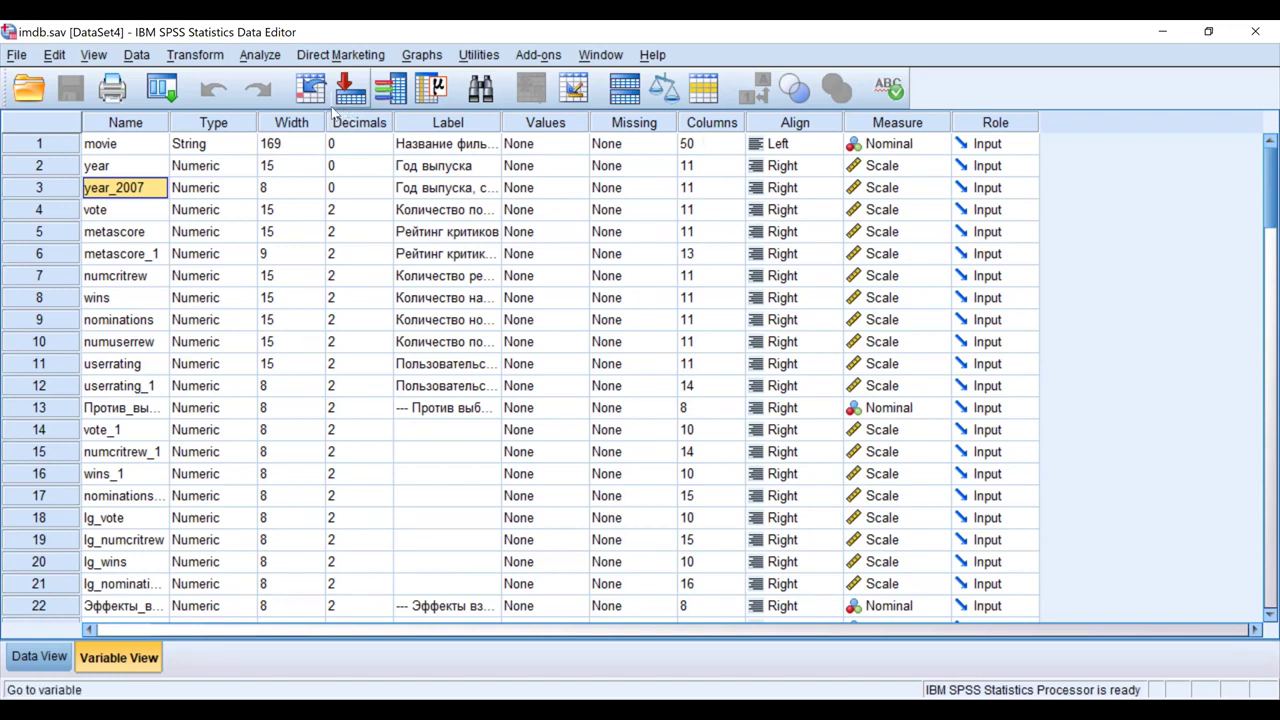
left_click(197, 56)
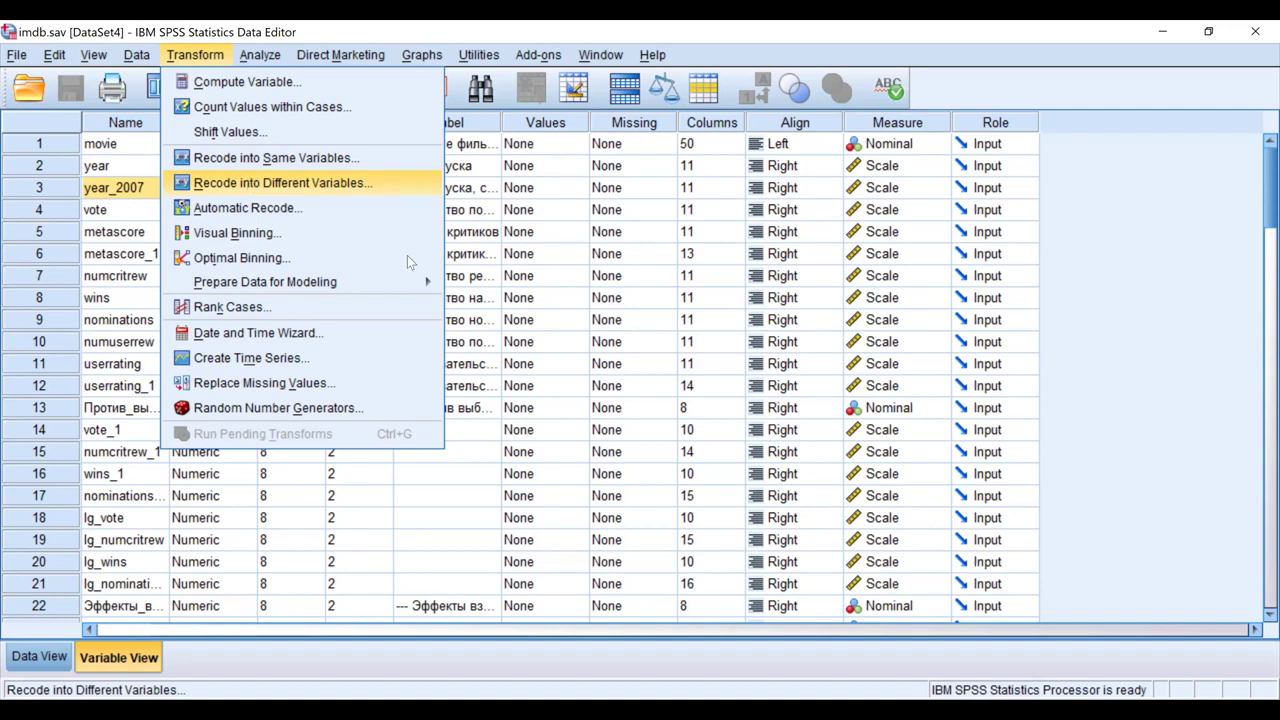
key("Return")
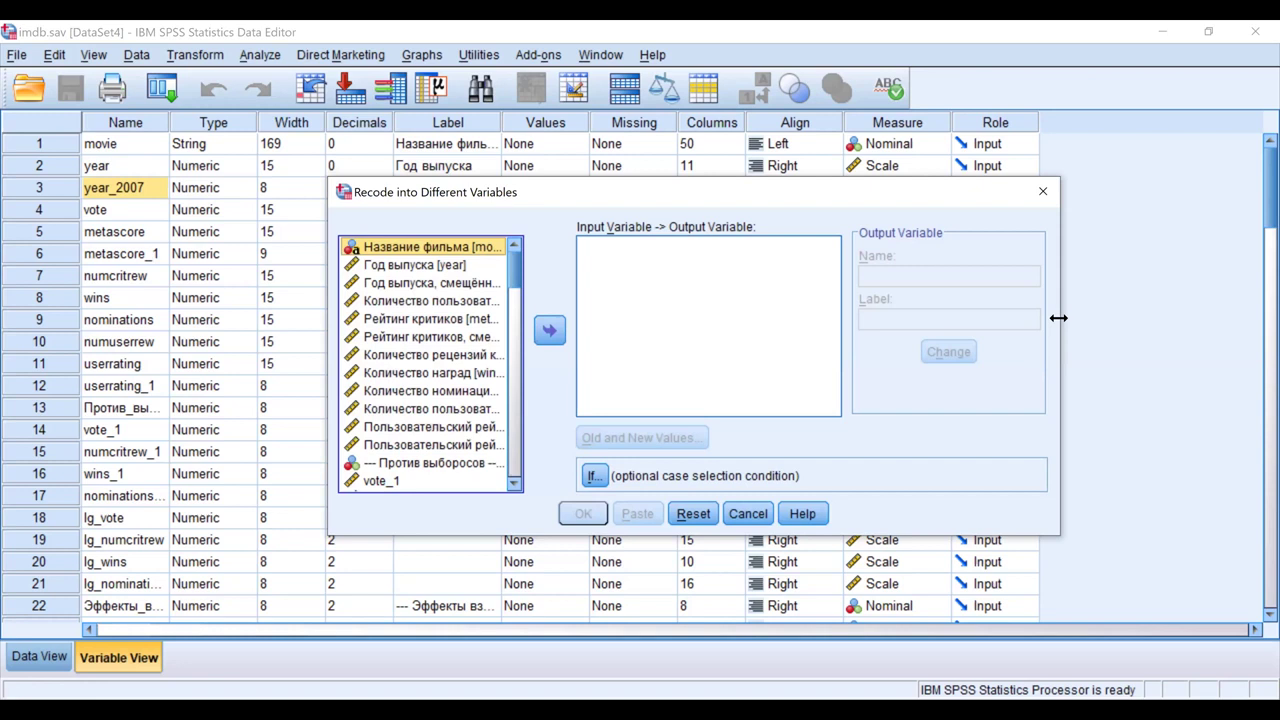
left_click_drag(1058, 318, 1197, 318)
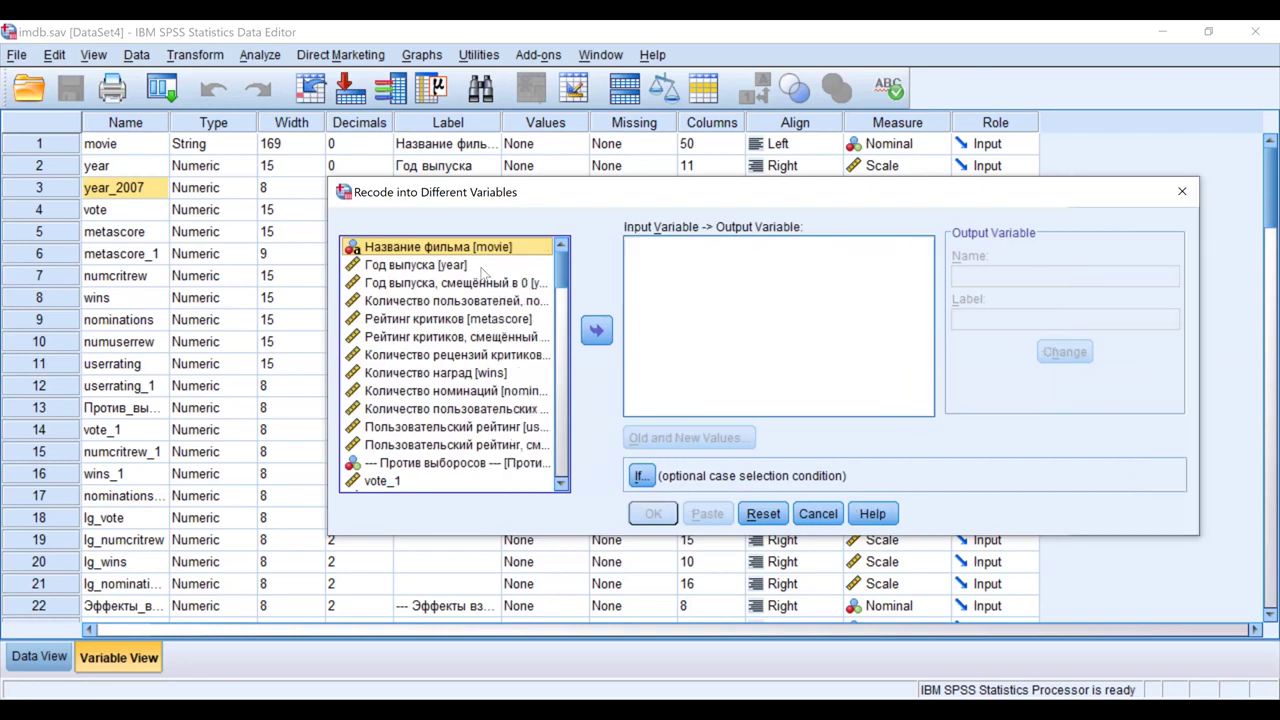
left_click(457, 284)
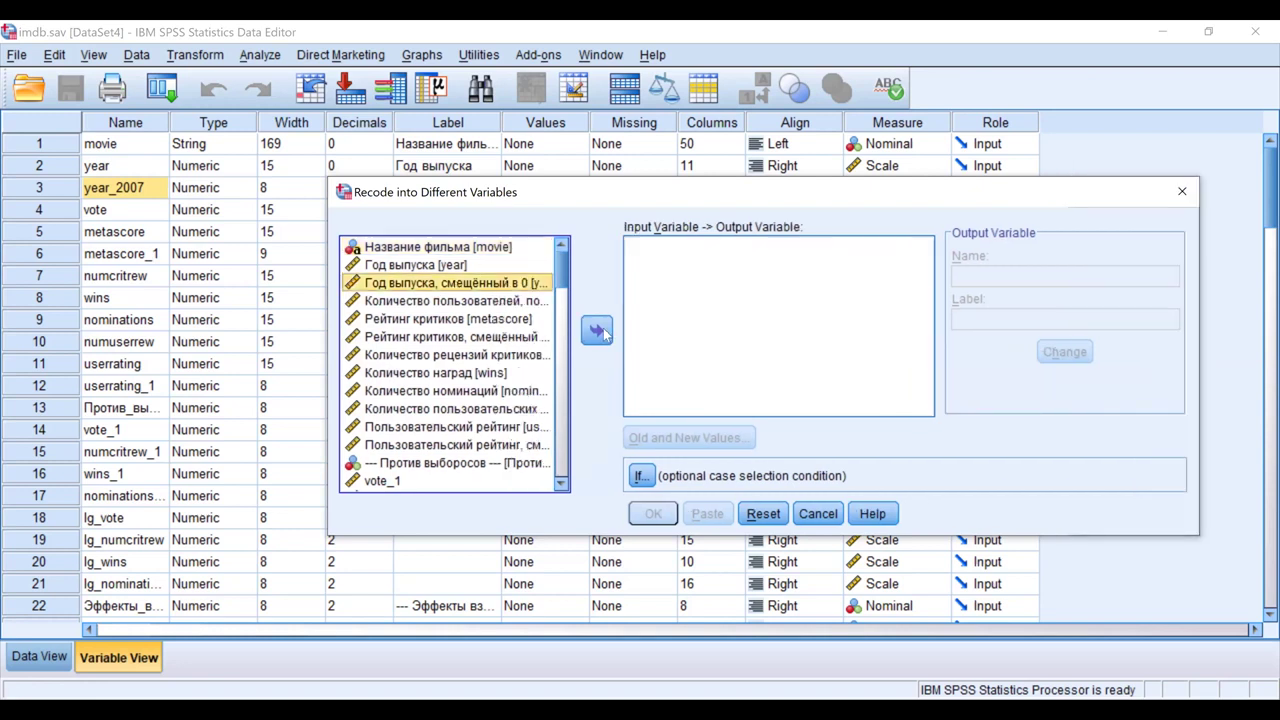
left_click(828, 323)
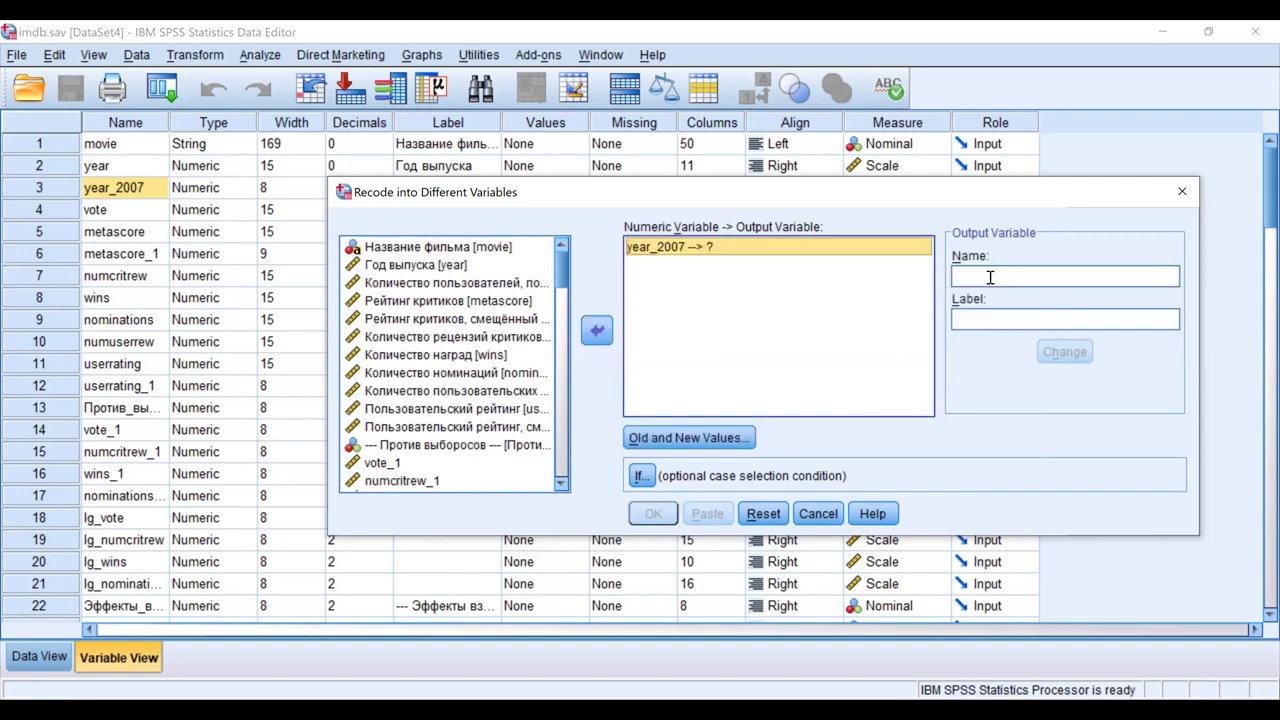
Step: Name the recode's output variable year_2007__0 and assign it to year_2007
left_click(992, 279)
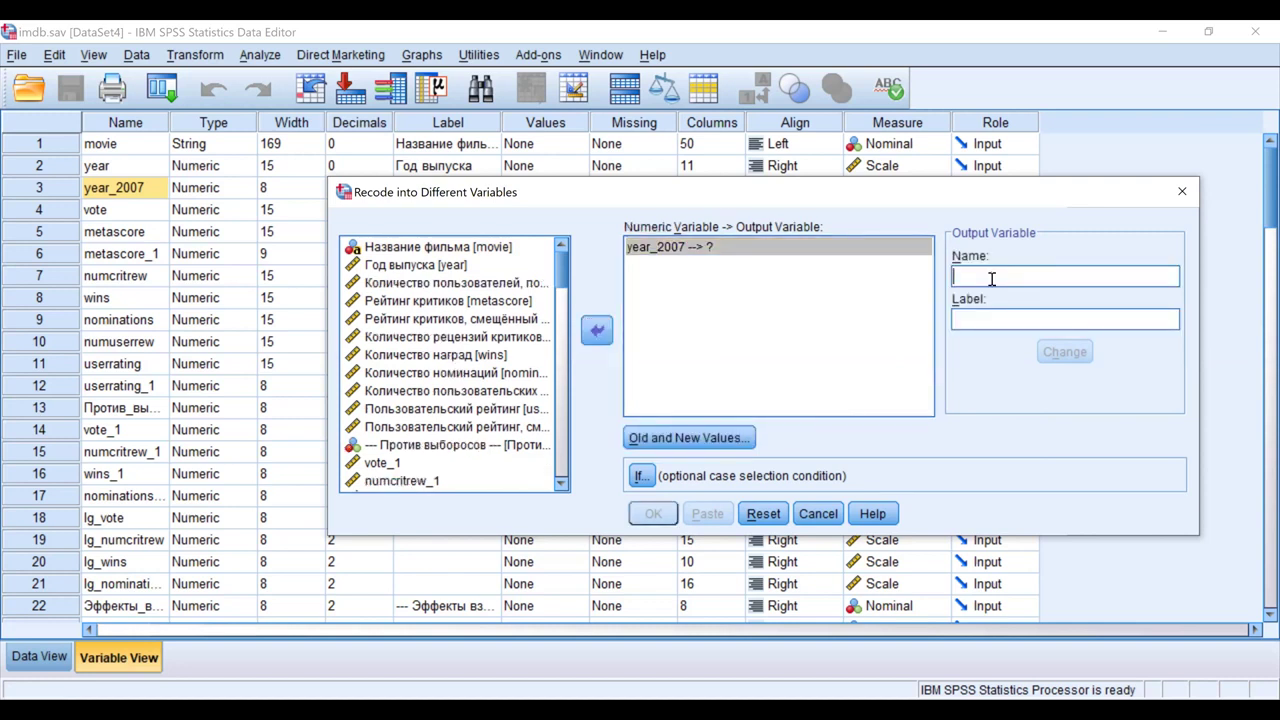
type("y")
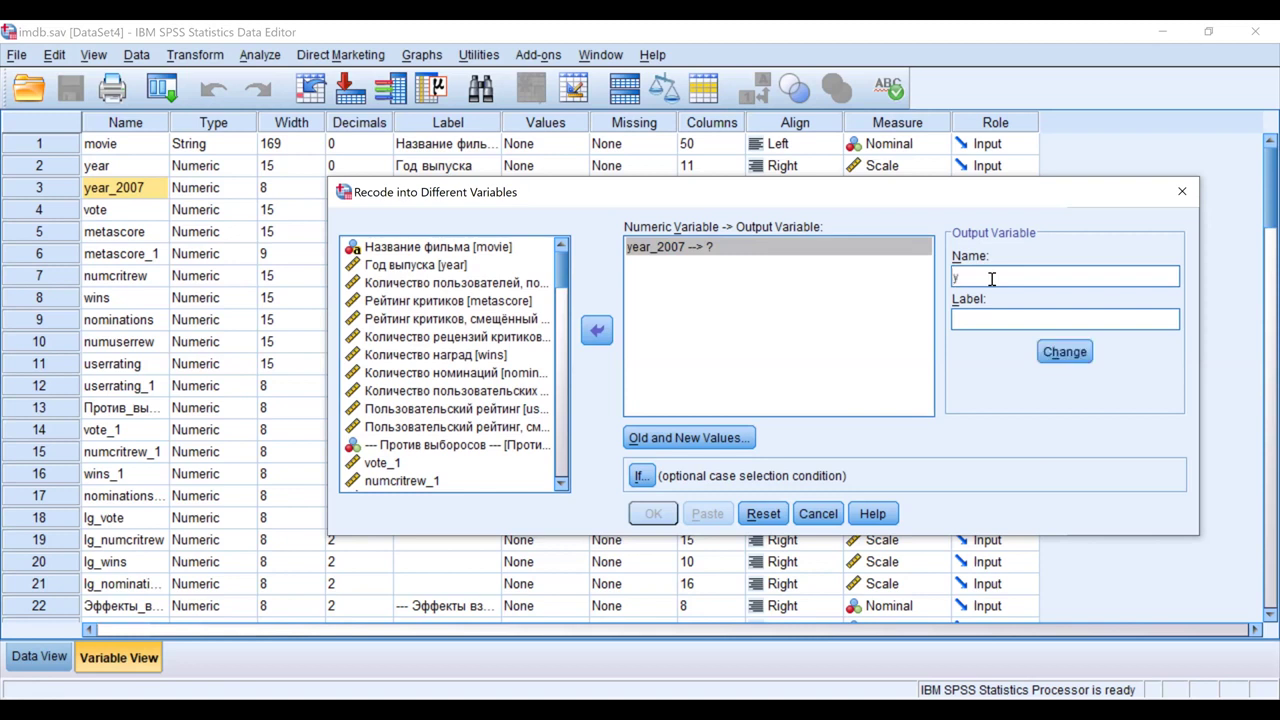
type("ear_2007")
type("__0")
left_click(1074, 362)
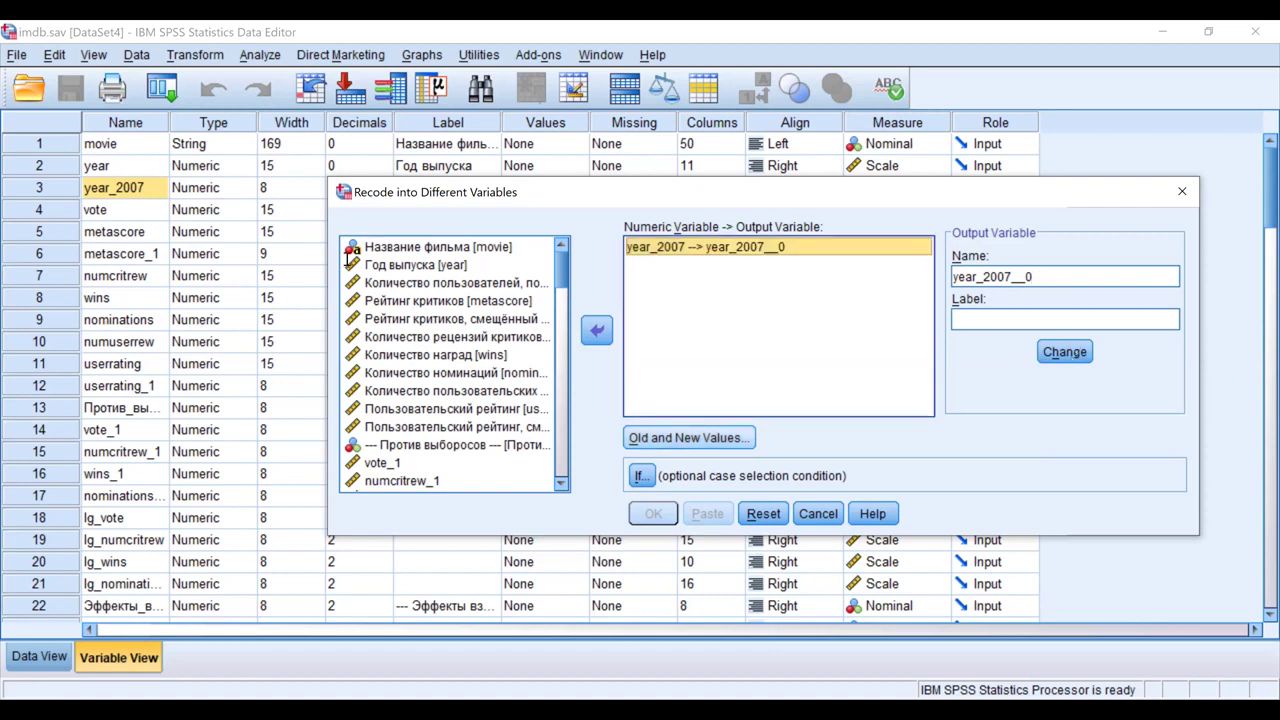
Step: Open the old and new values and add a rule recoding the value 0 to 1
key("alt+o")
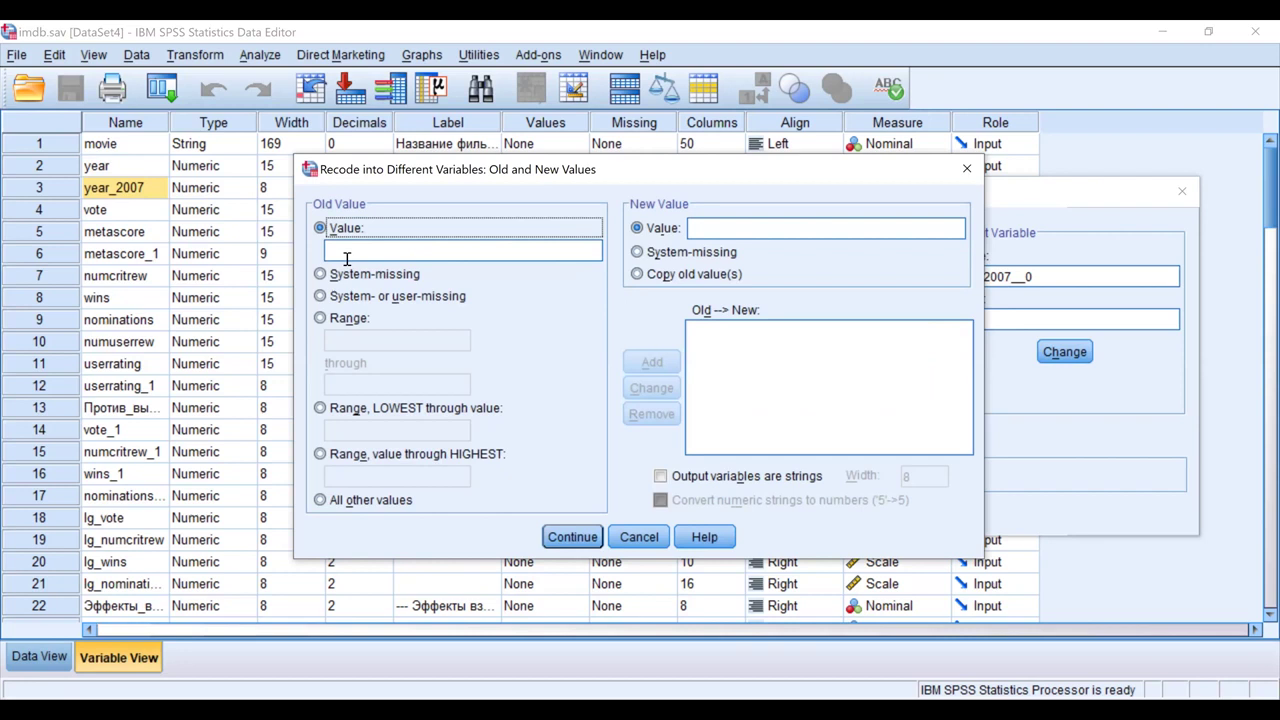
left_click(346, 257)
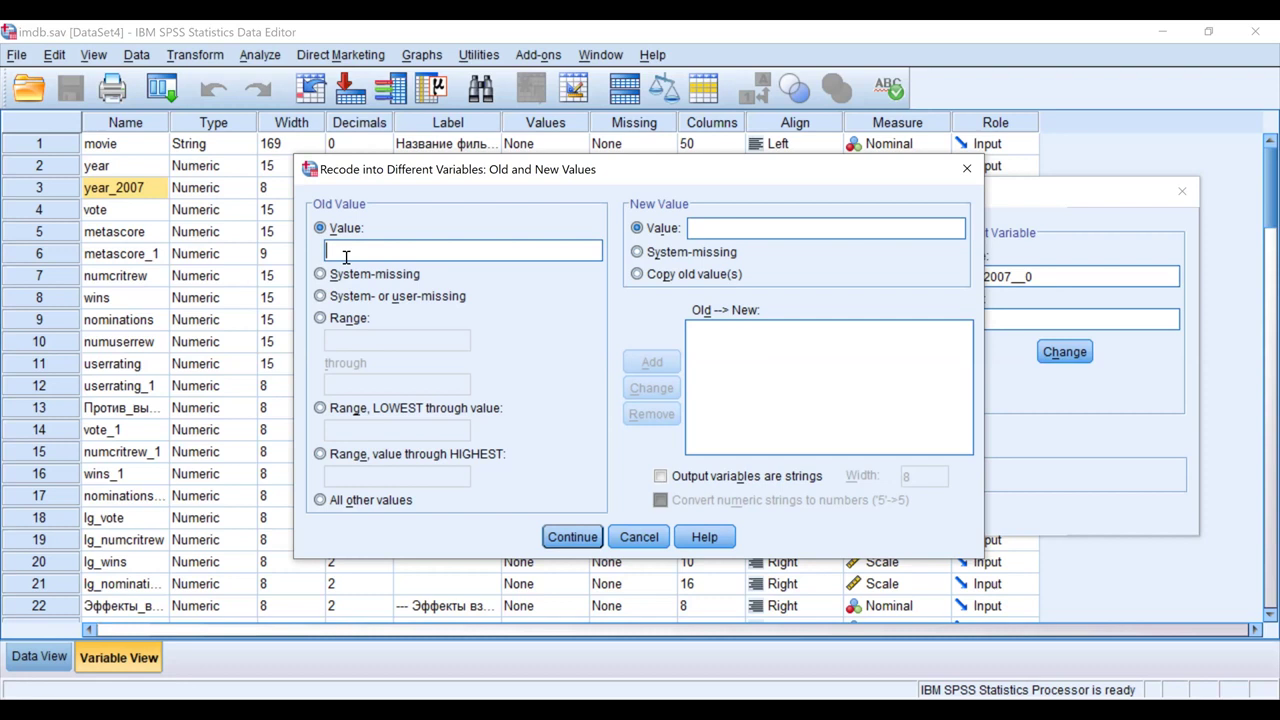
type("0")
left_click(733, 228)
type("1")
left_click(652, 362)
left_click(349, 501)
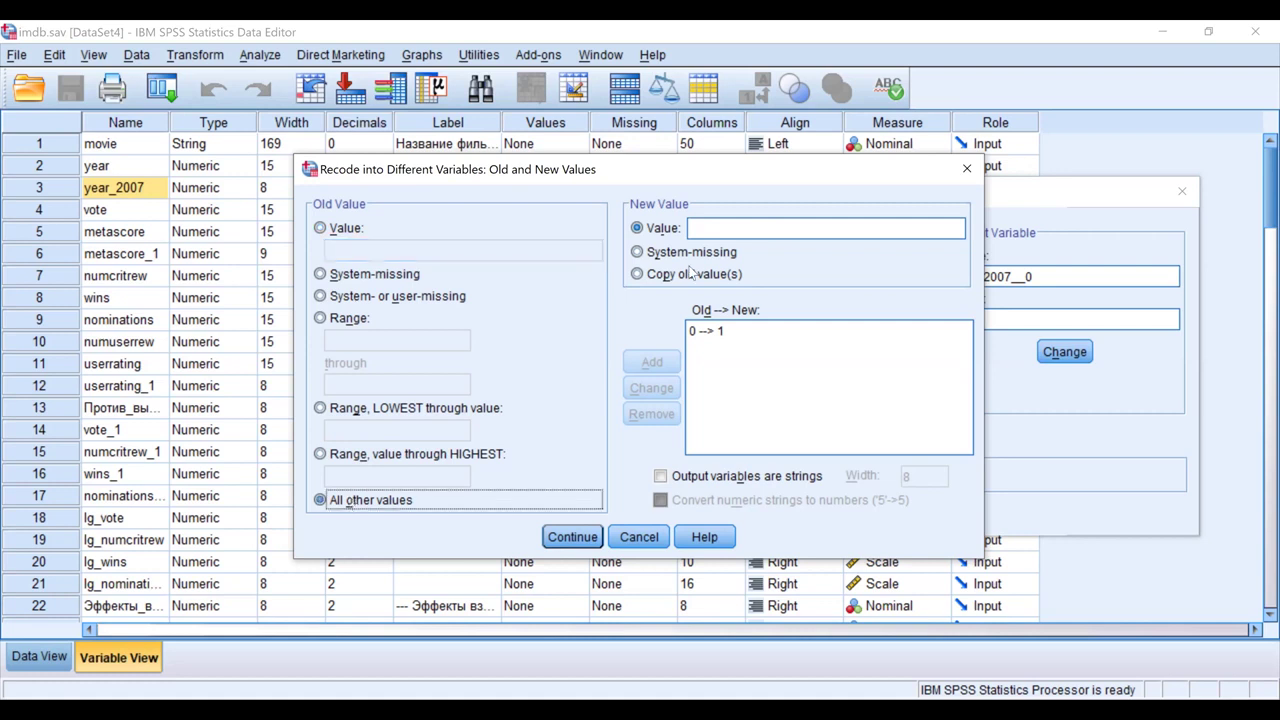
left_click(718, 229)
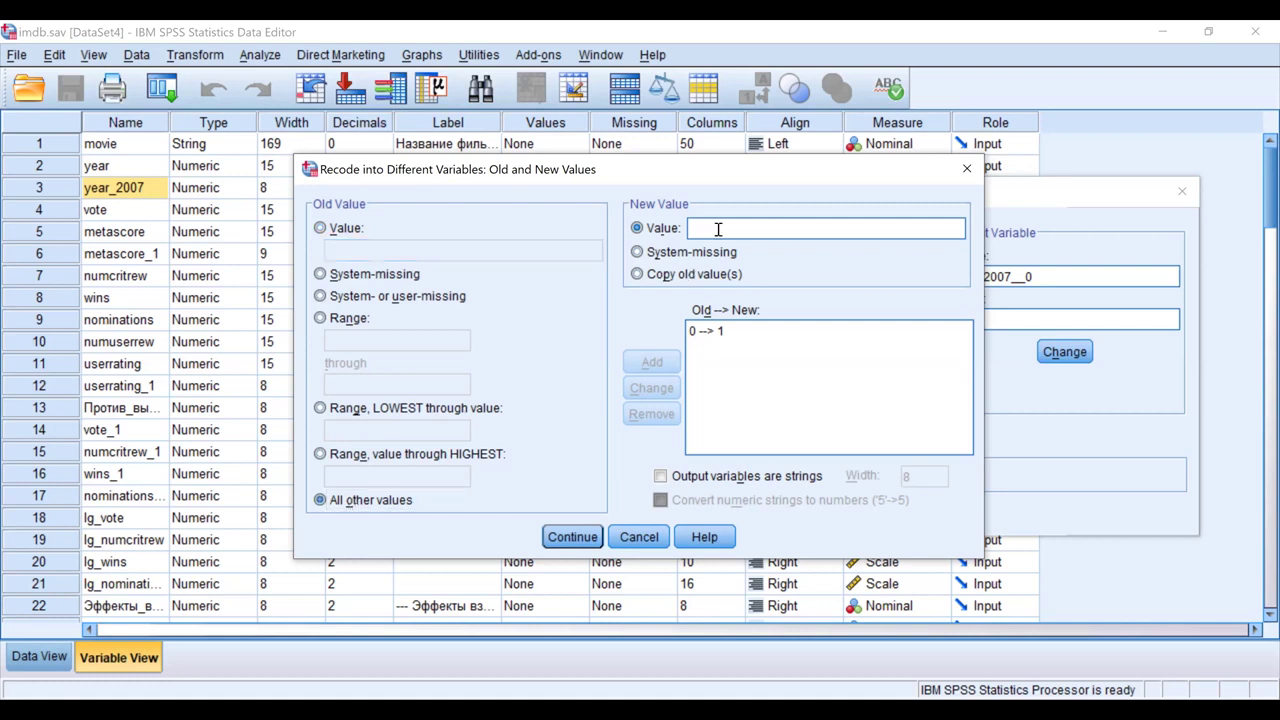
type("0")
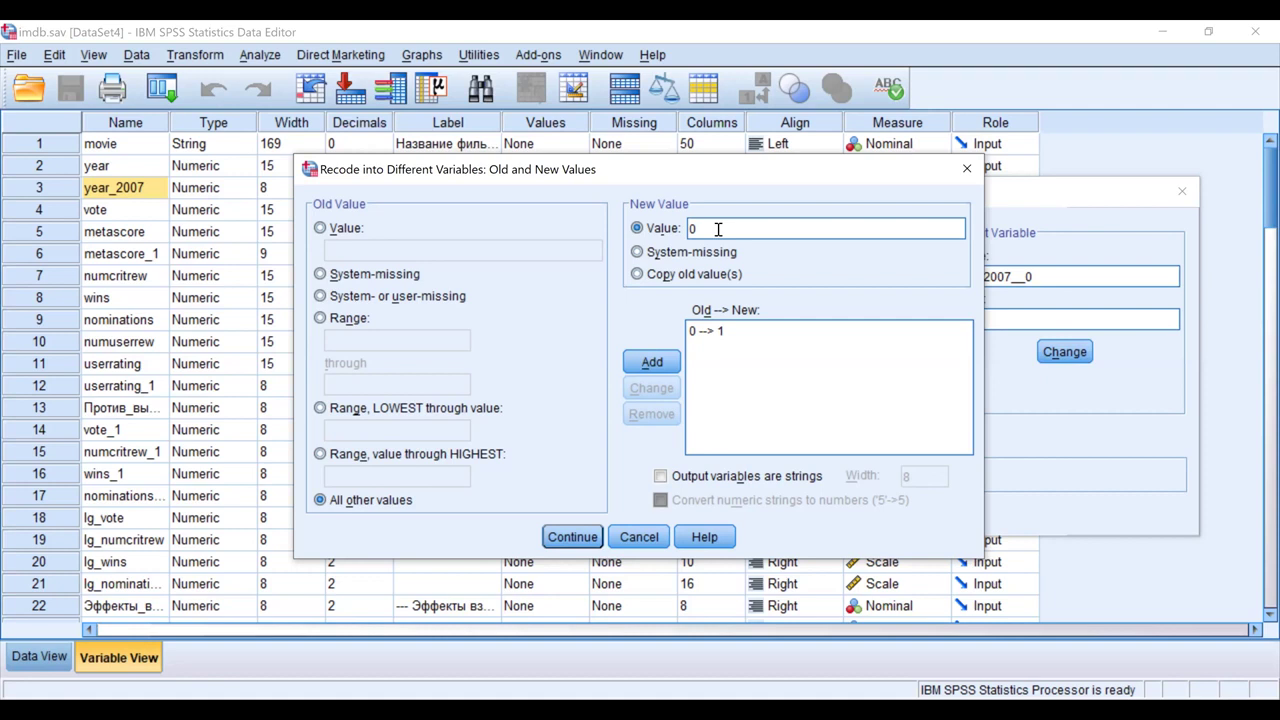
Step: Add a rule recoding system- or user-missing values to system-missing
left_click(558, 294)
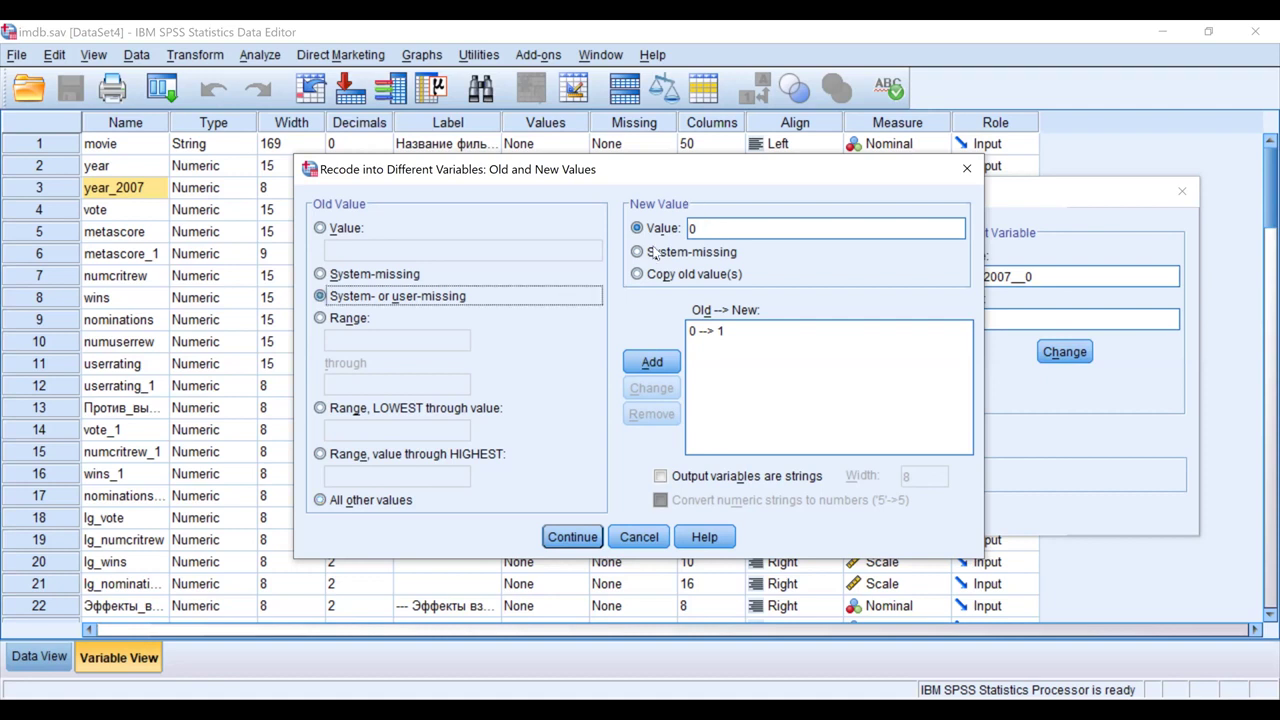
left_click(649, 279)
left_click(655, 255)
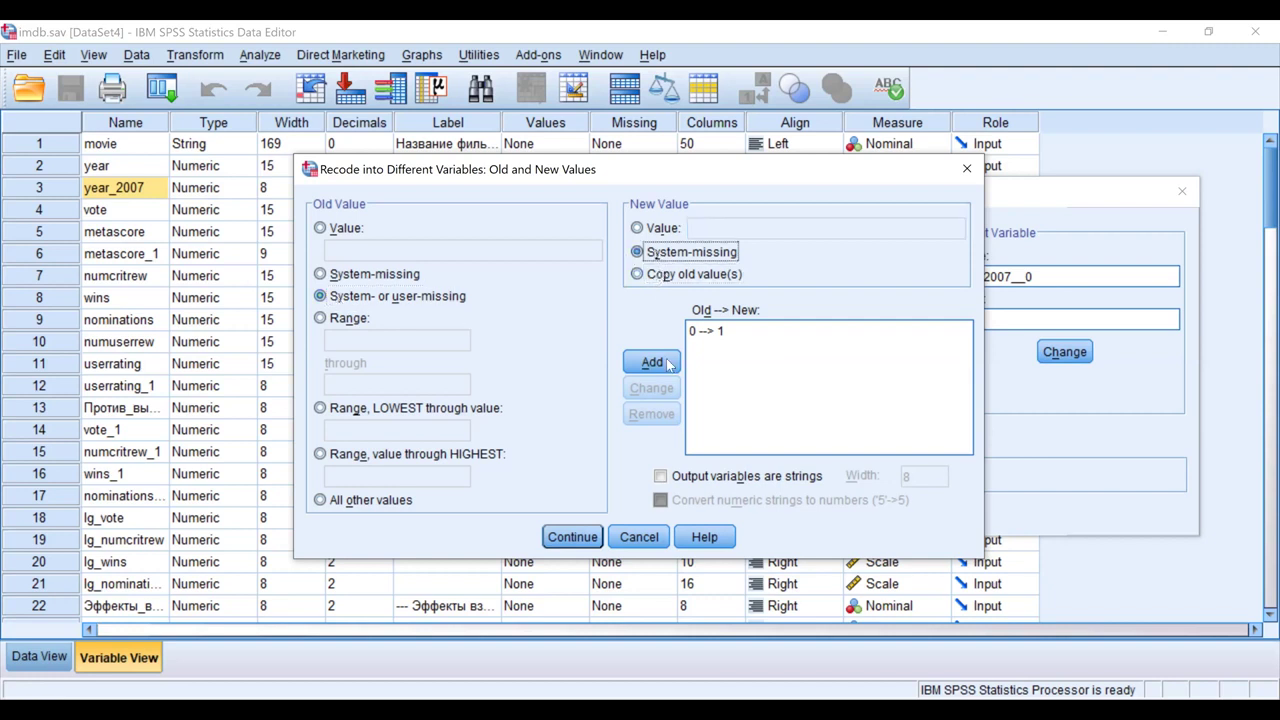
key("alt+a")
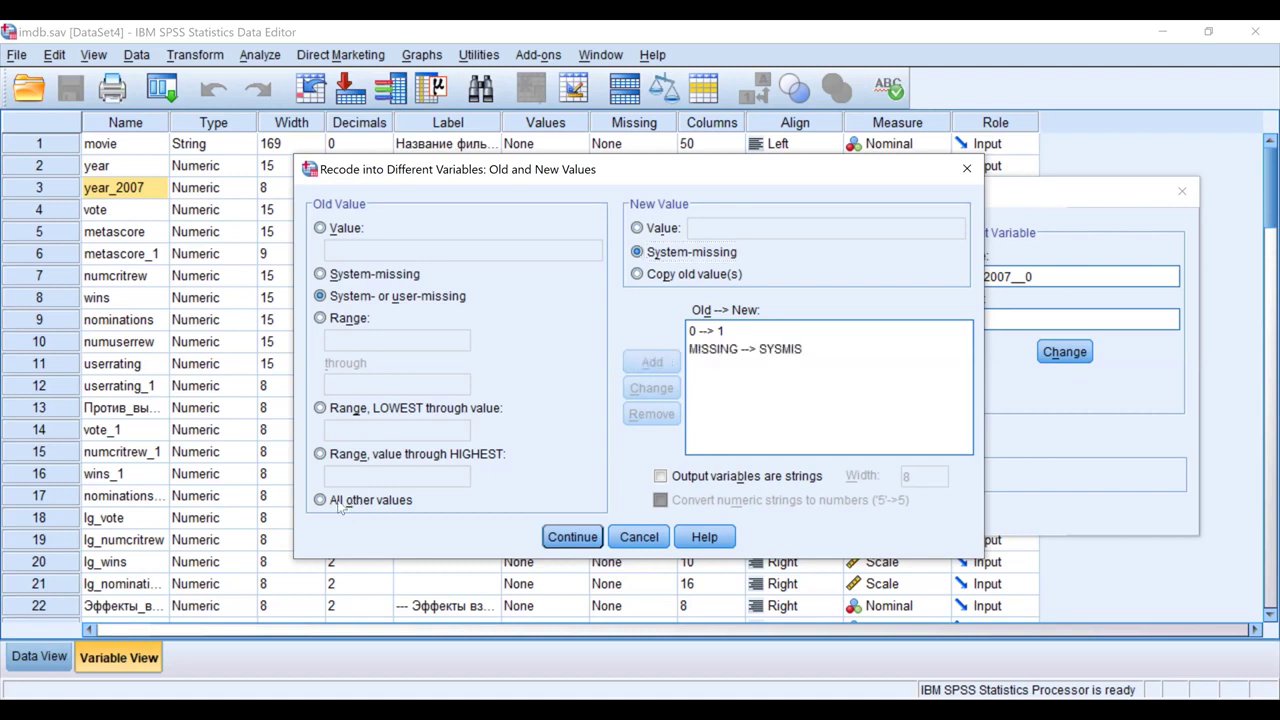
Step: Add a rule recoding all other values to 0
key("alt+o")
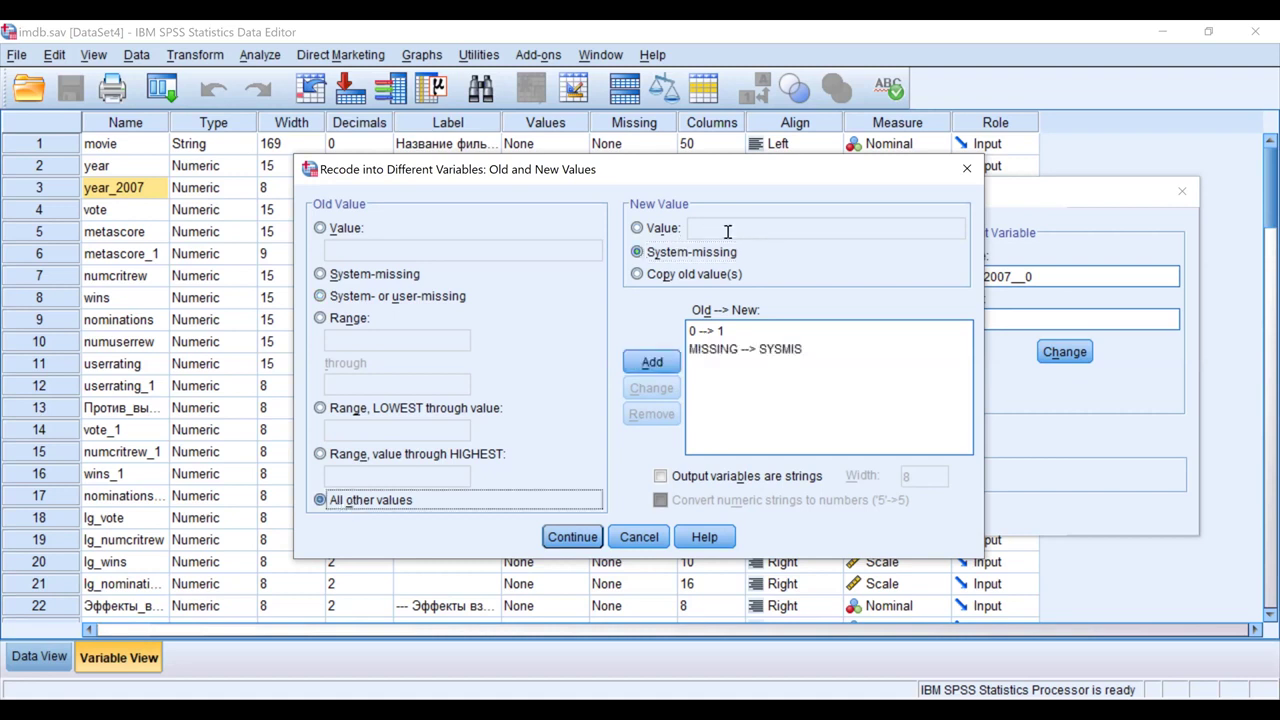
left_click(728, 229)
type("0")
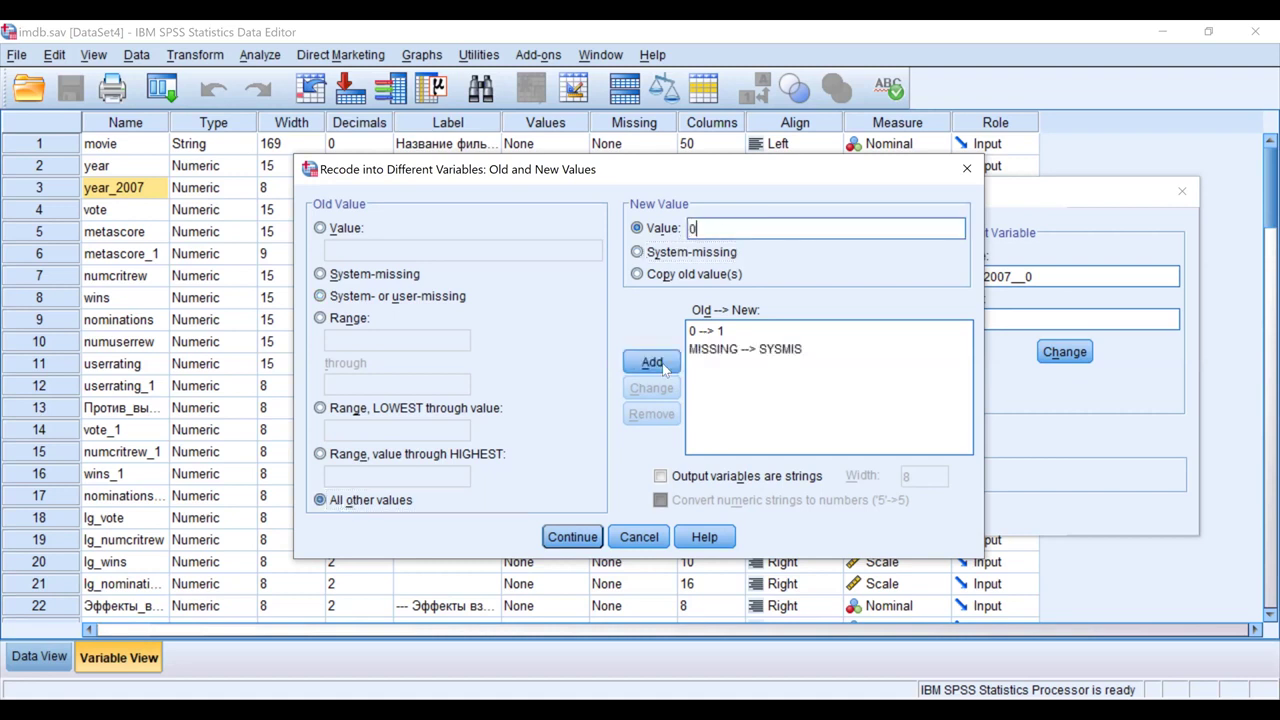
left_click(652, 363)
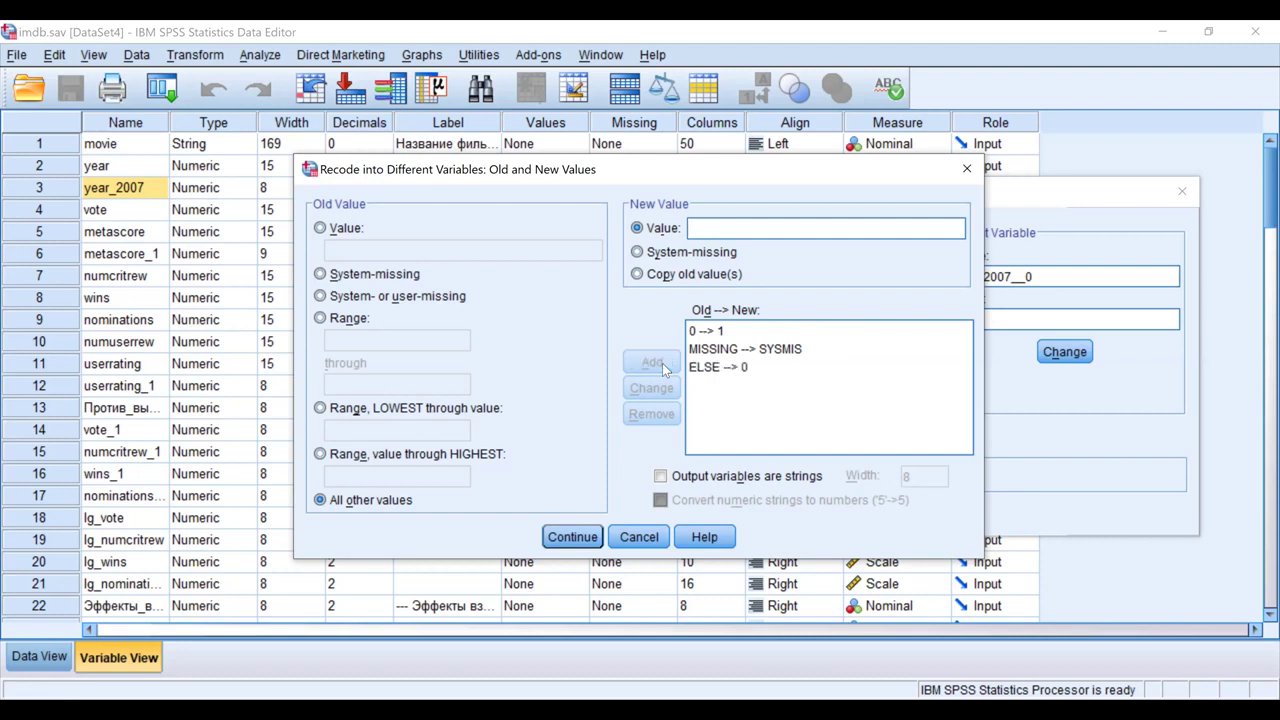
Step: Accept the recoding rules, change the output variable name to year_2007___0 and run the recode
left_click(596, 537)
key("alt+h")
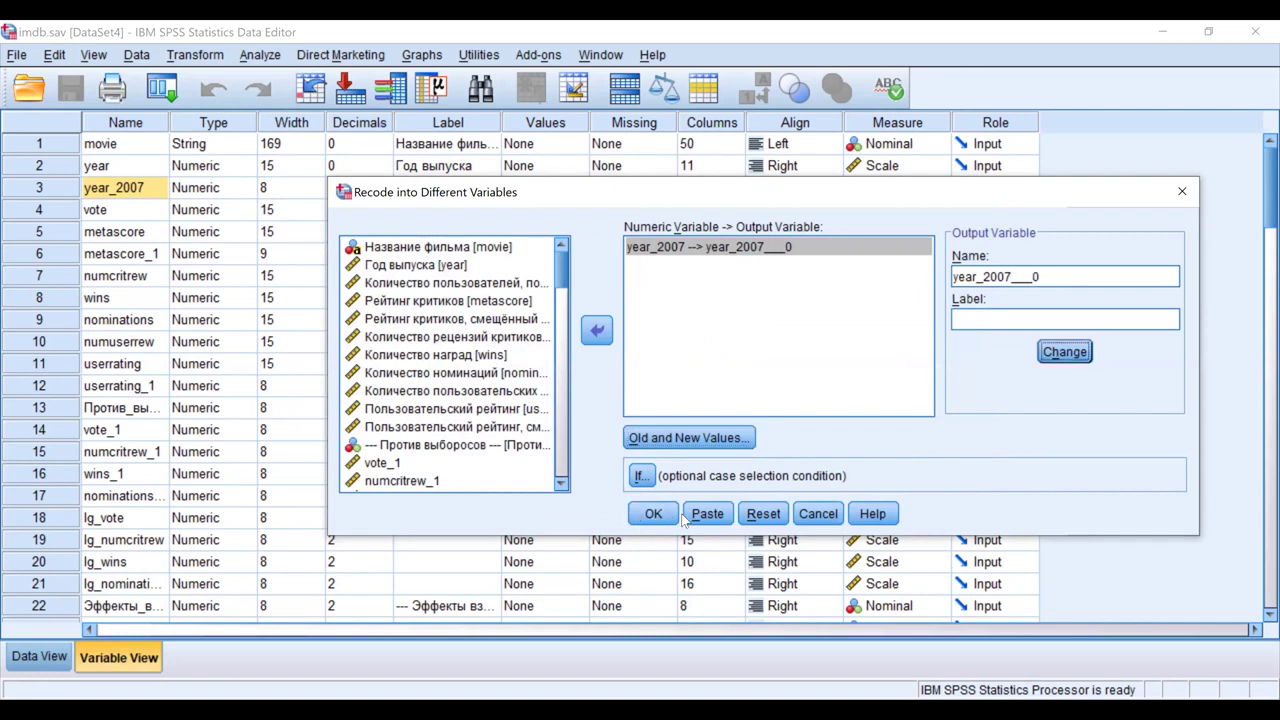
left_click(679, 514)
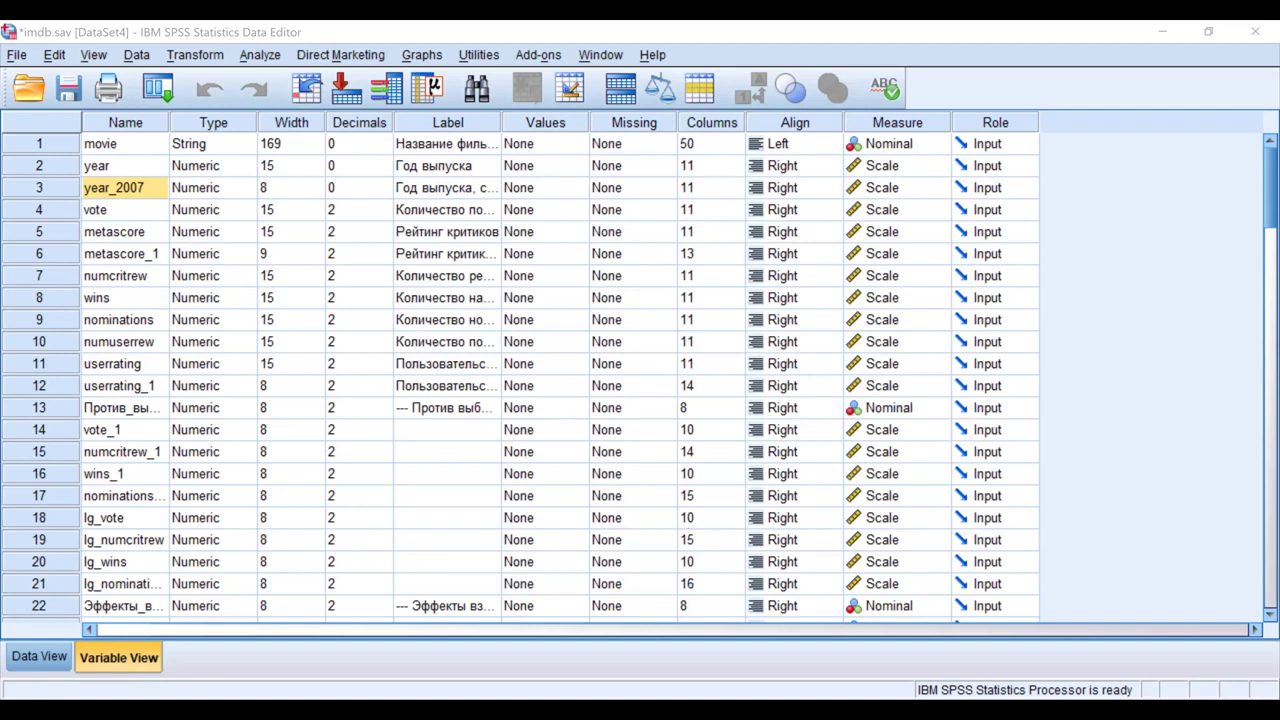
Step: Produce descriptive statistics for the new year_2007___0 variable in the last row of the variable list
left_click(1064, 237)
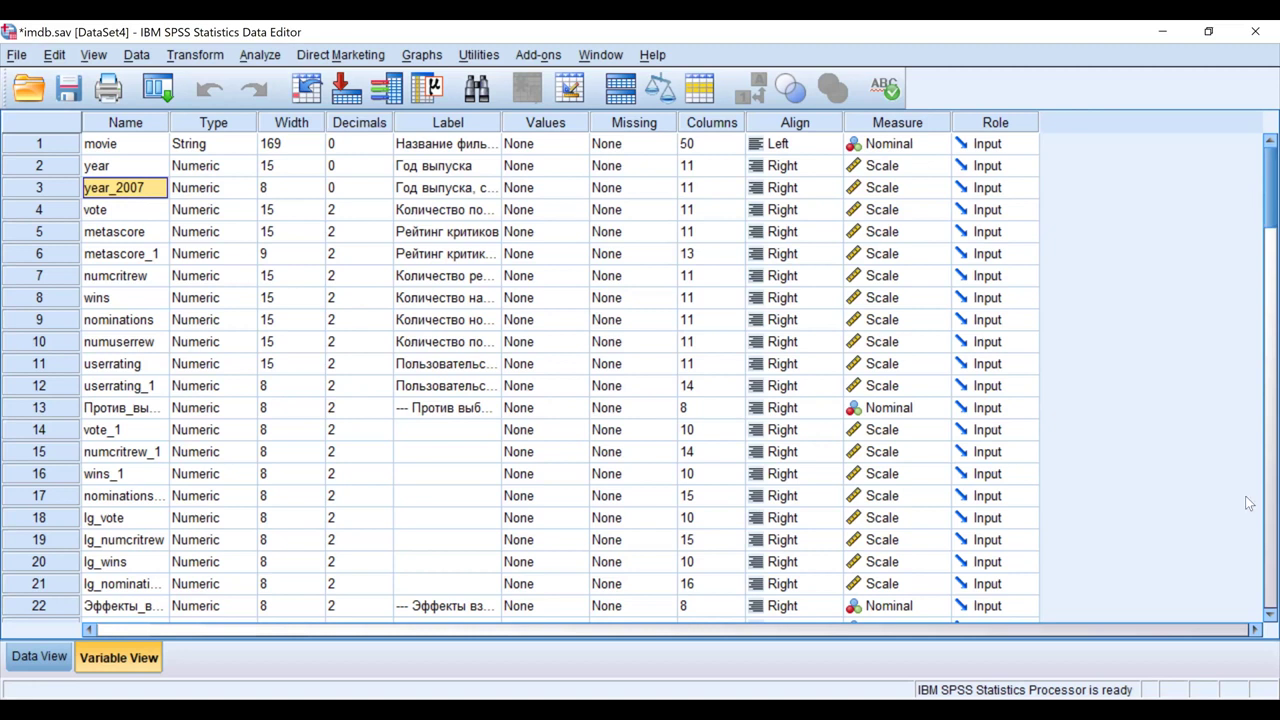
scroll(1248, 503, "down", 20)
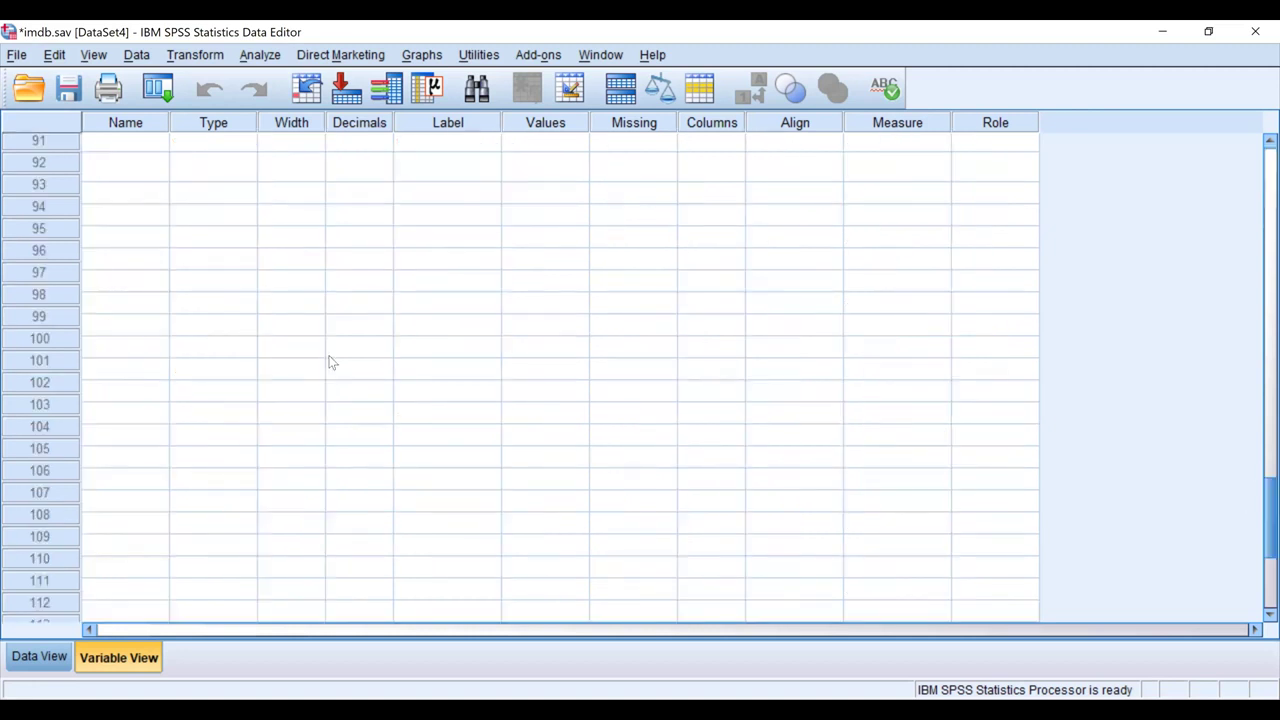
scroll(55, 335, "up", 5)
right_click(45, 335)
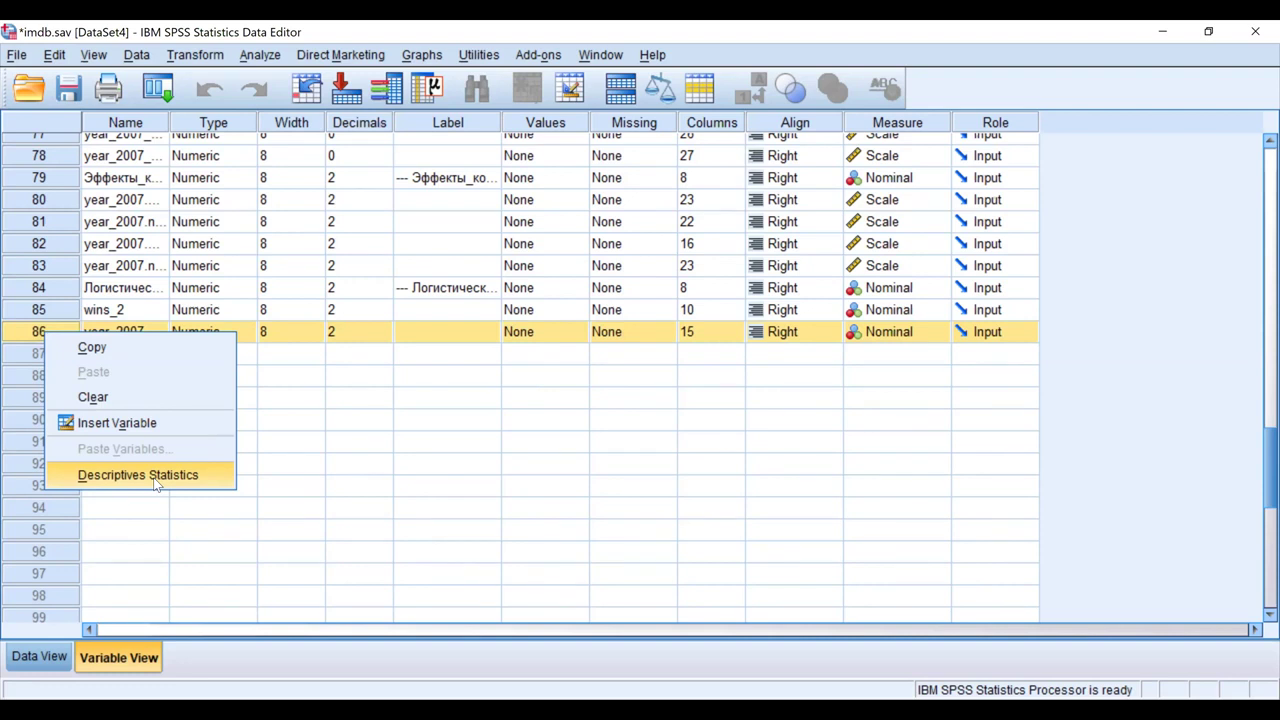
left_click(157, 475)
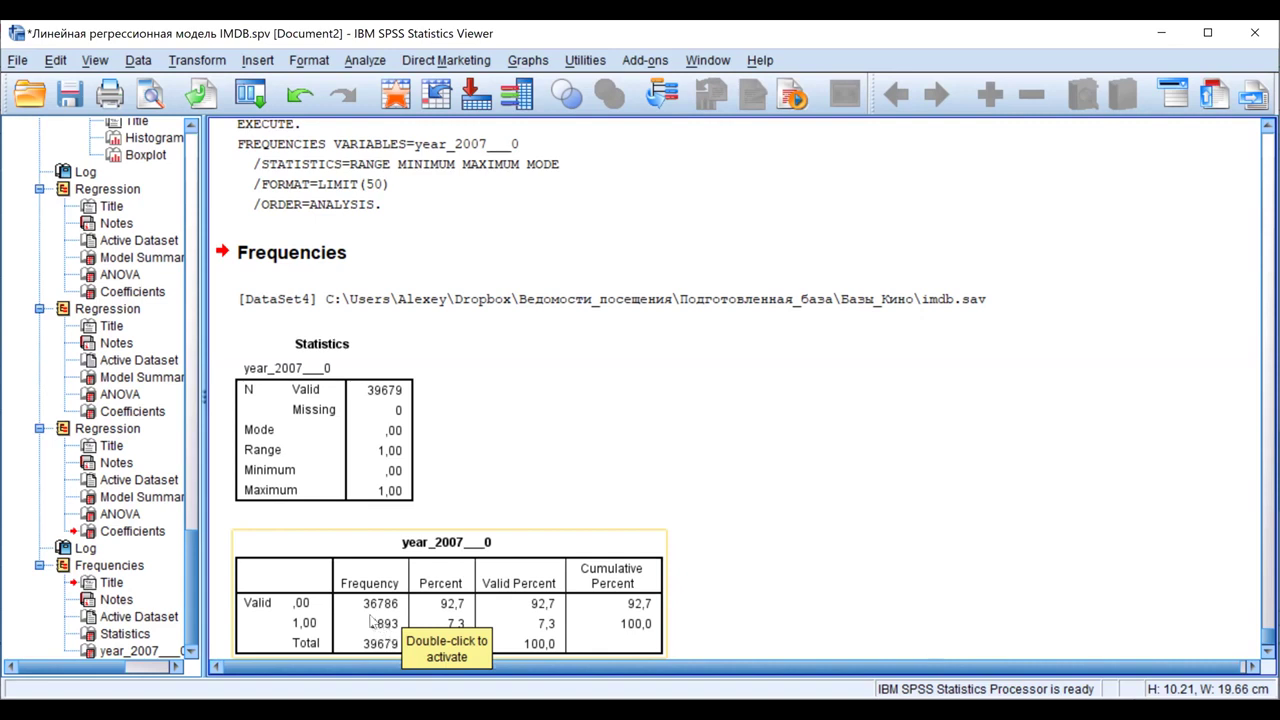
Step: Run a crosstab with Год выпуска [year] as the row variable and year_2007___0 as the column variable
left_click(362, 61)
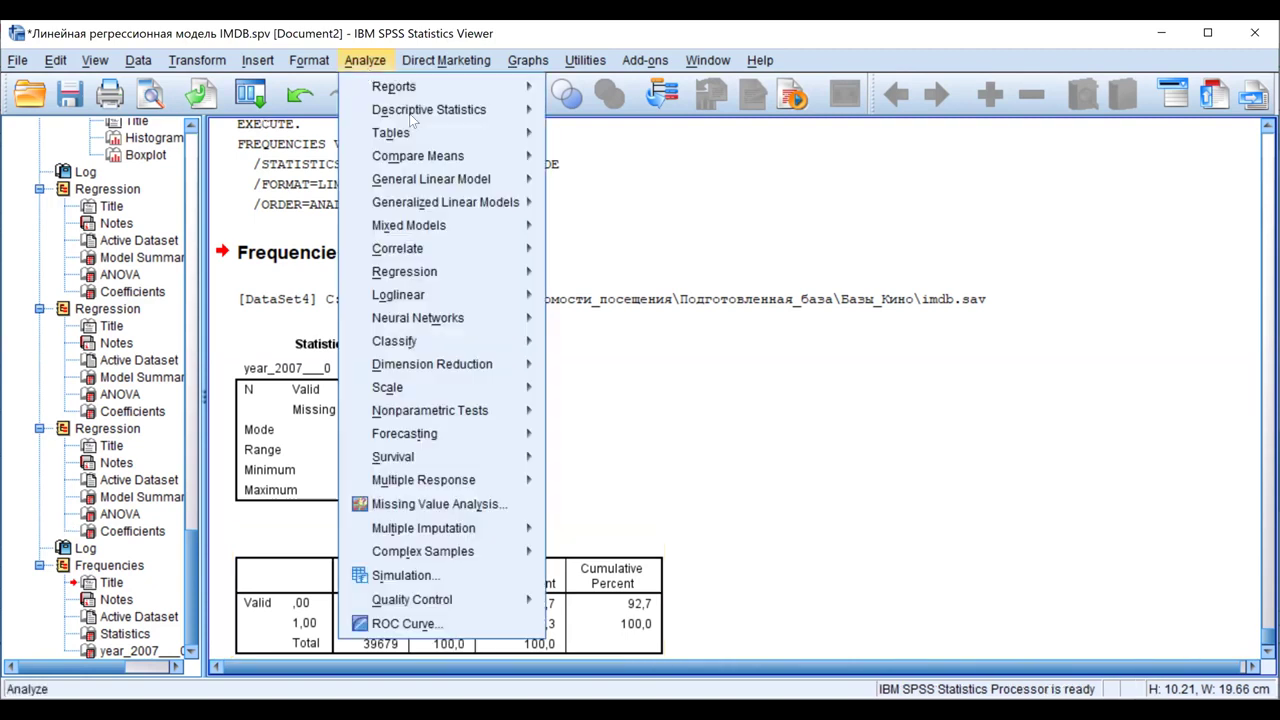
mouse_move(414, 112)
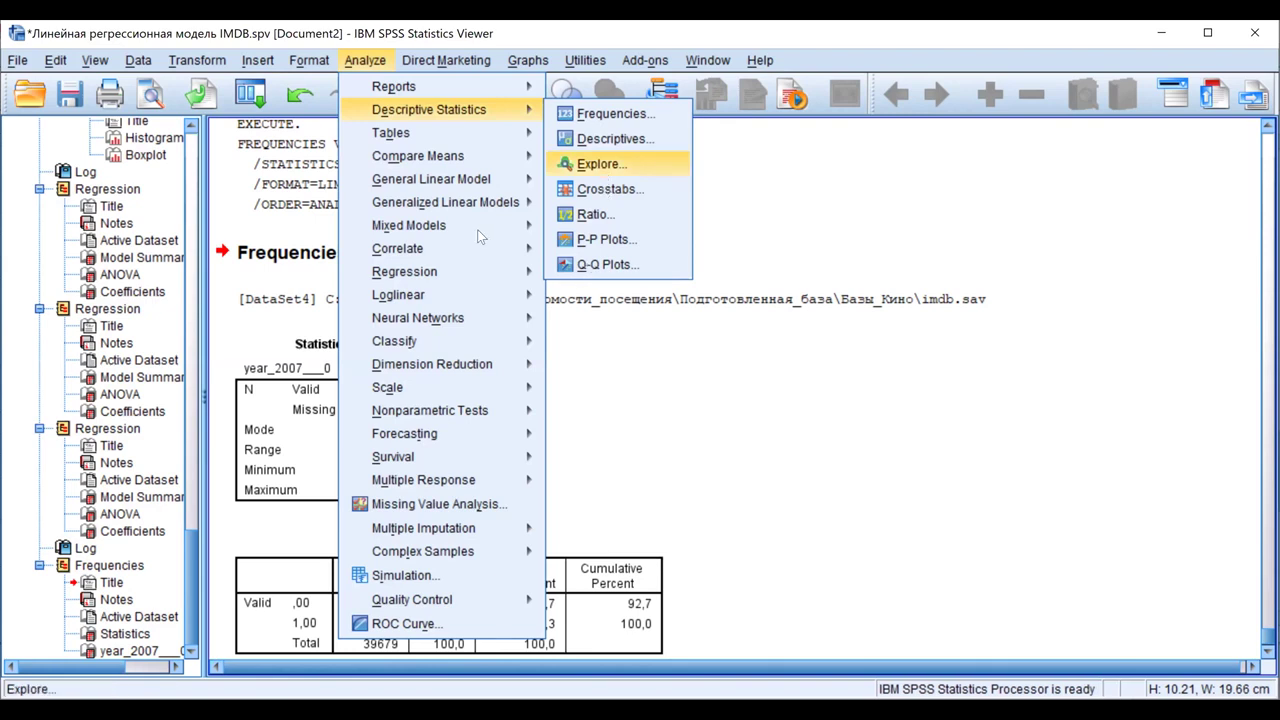
key("Down")
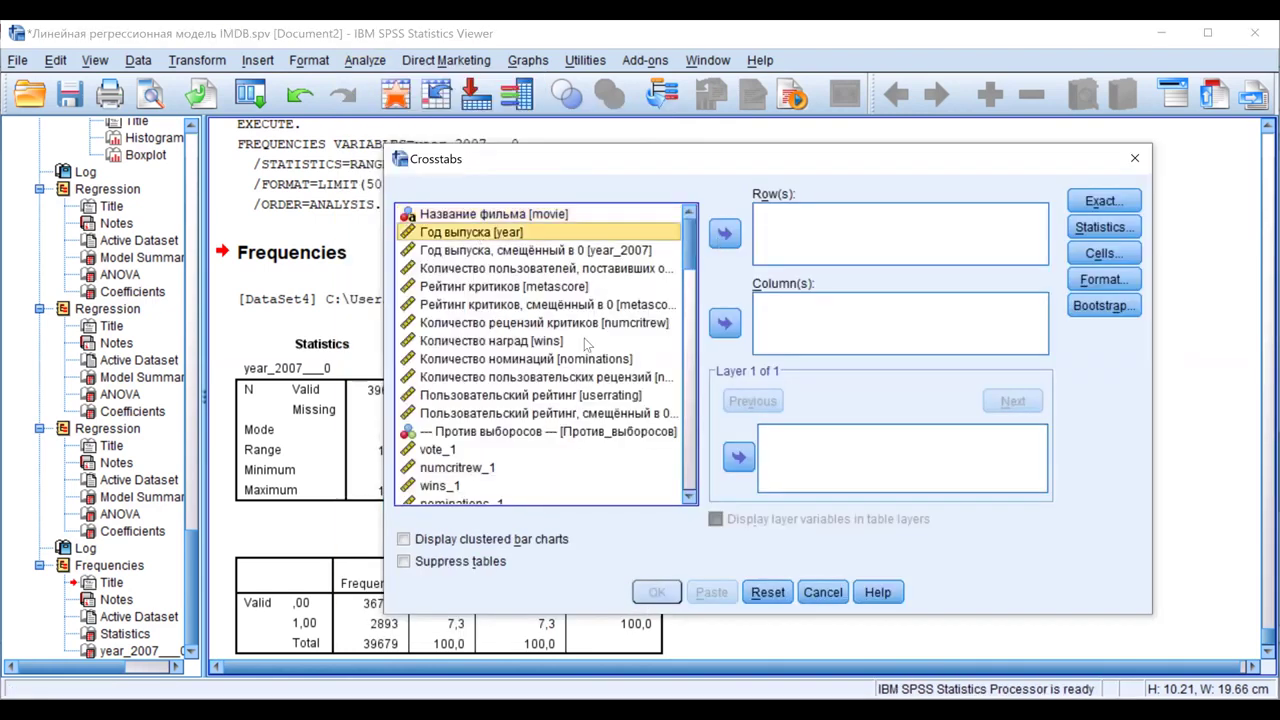
key("alt+o")
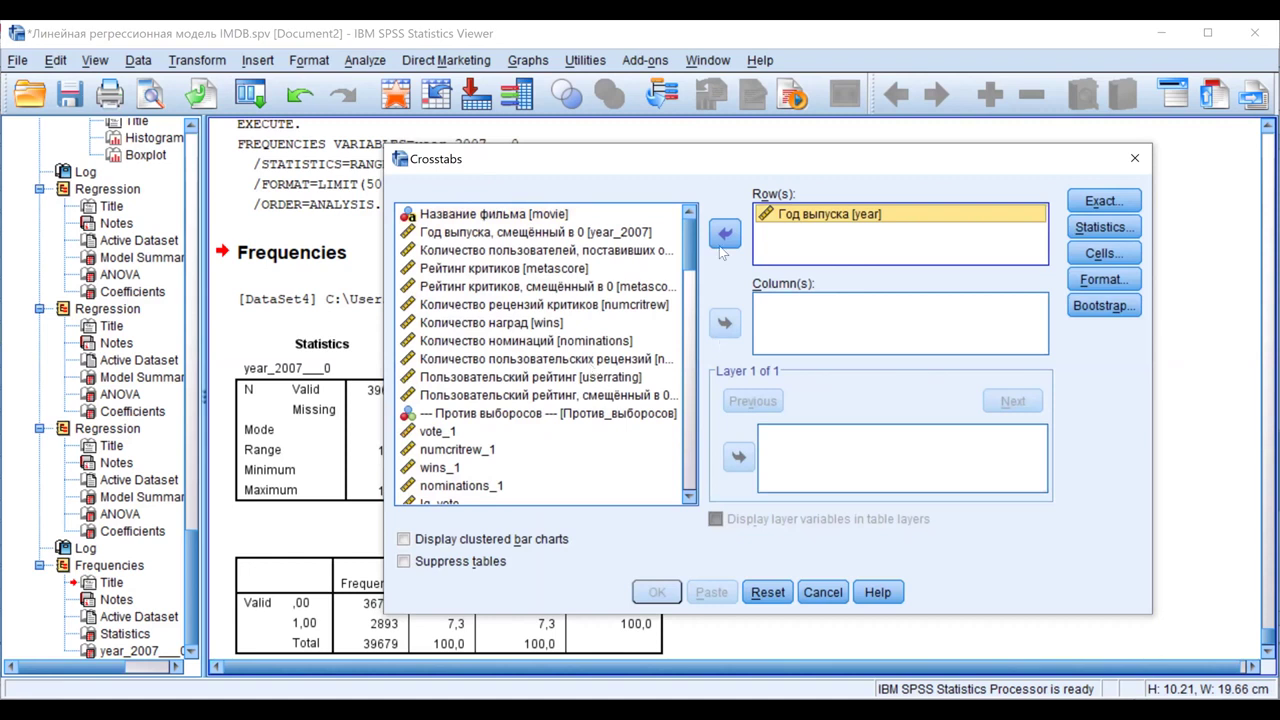
scroll(672, 476, "down", 10)
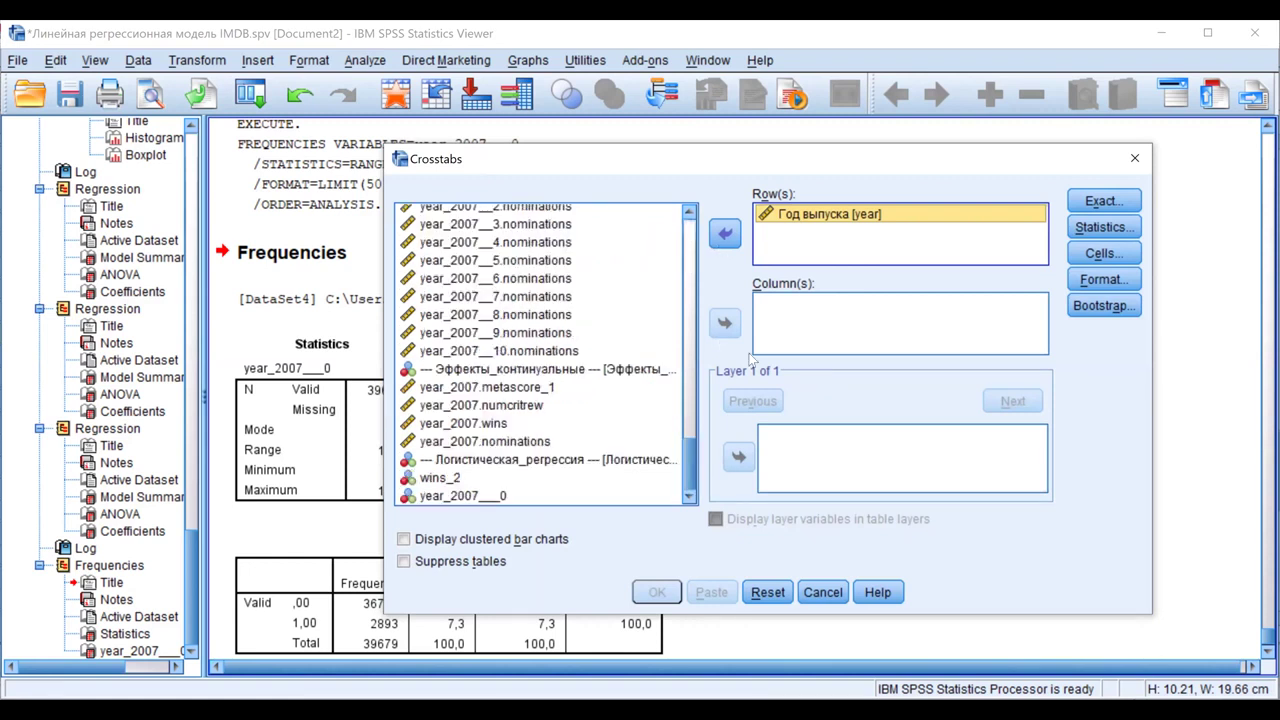
key("shift+Tab")
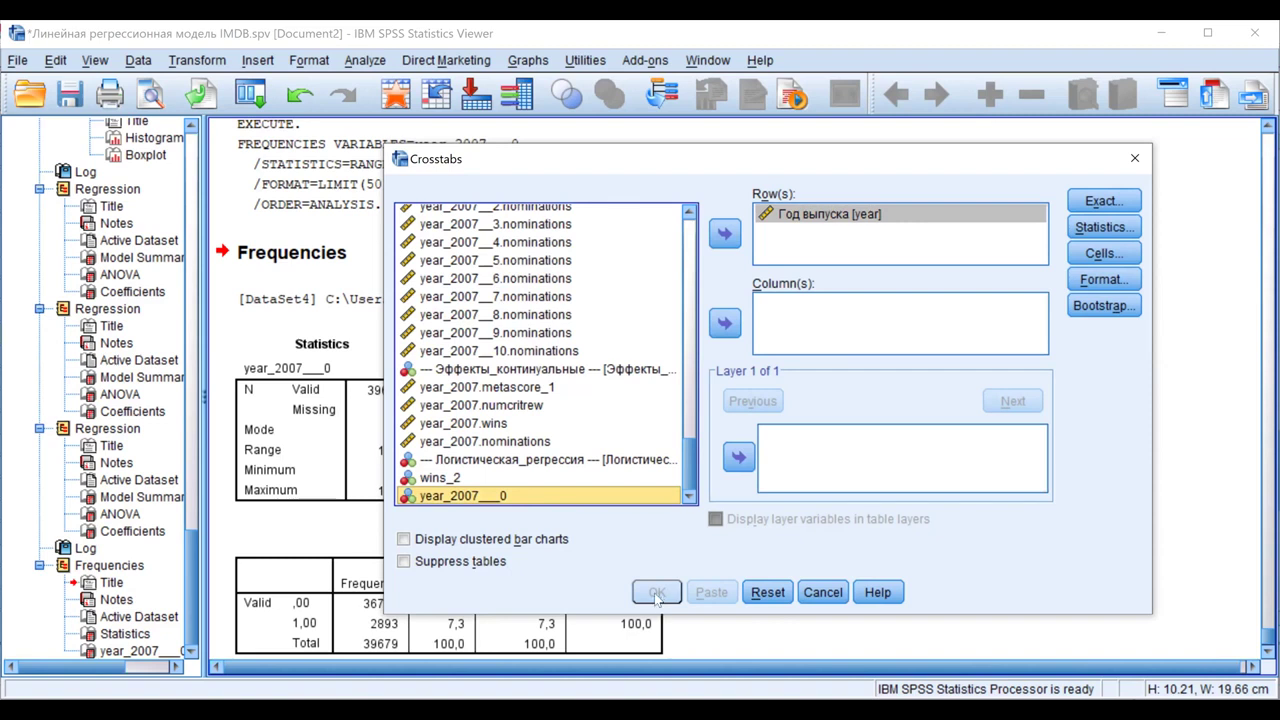
key("alt+c")
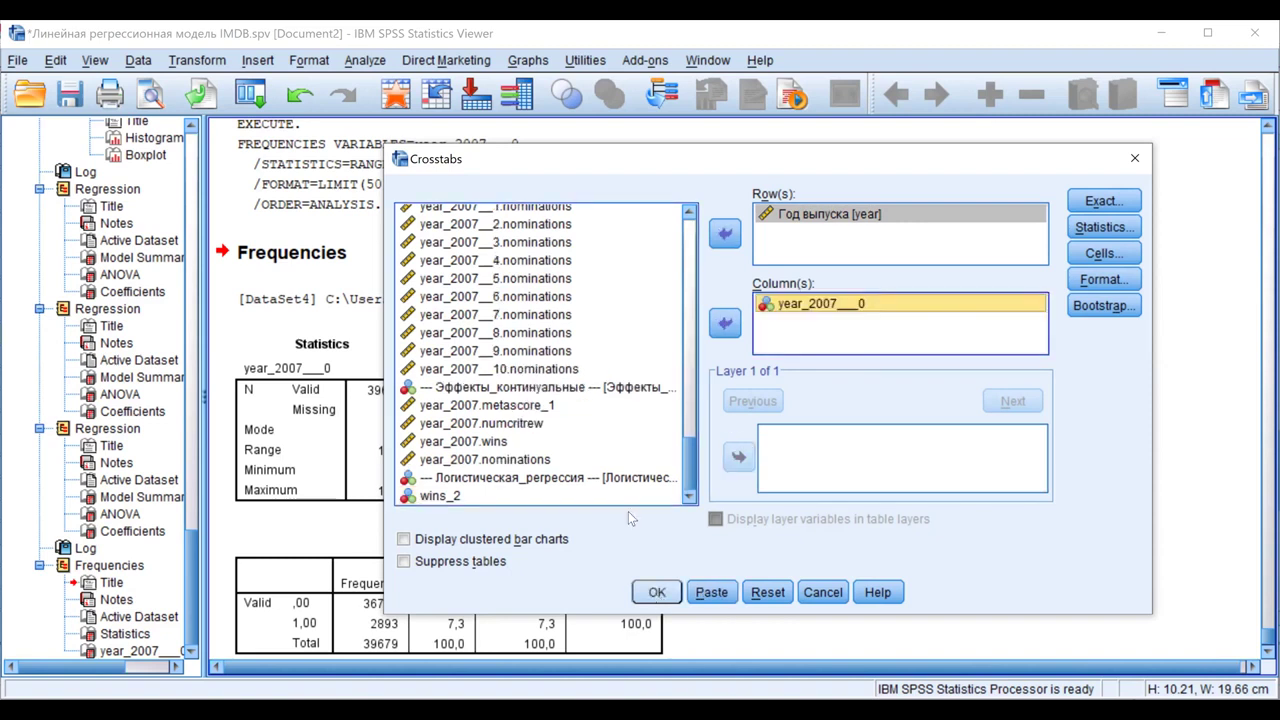
key("Return")
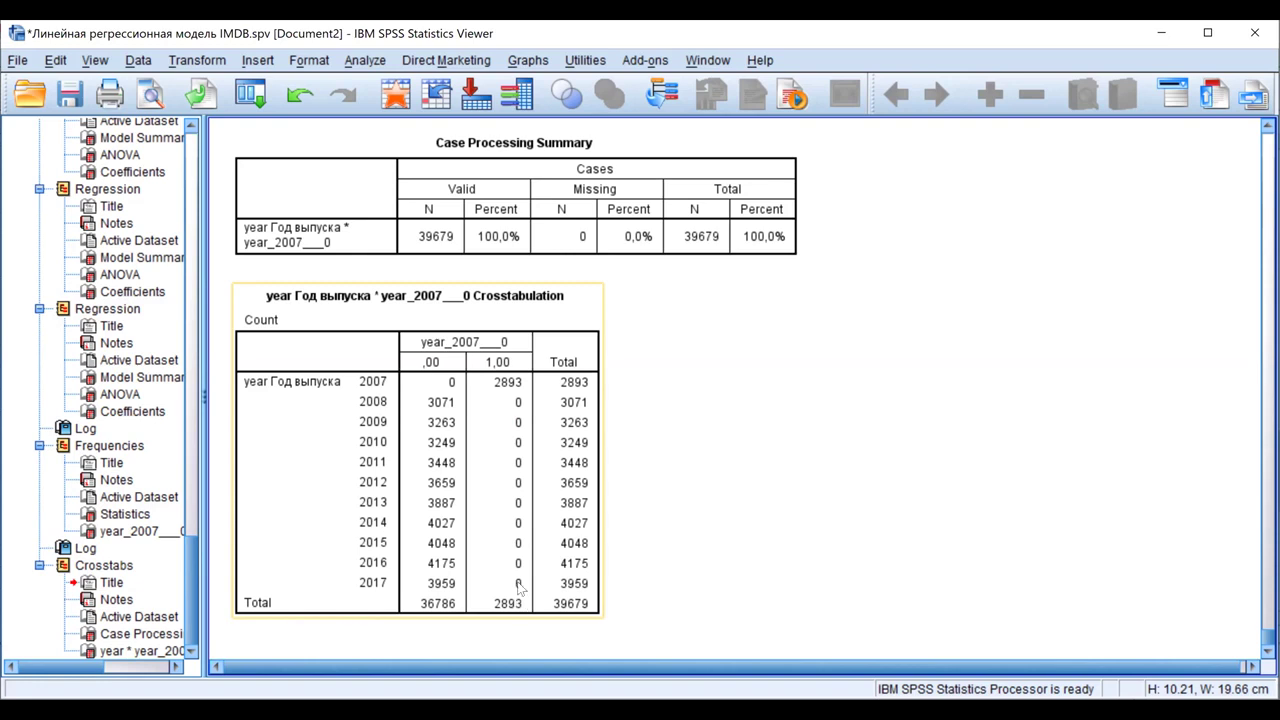
left_click(300, 160)
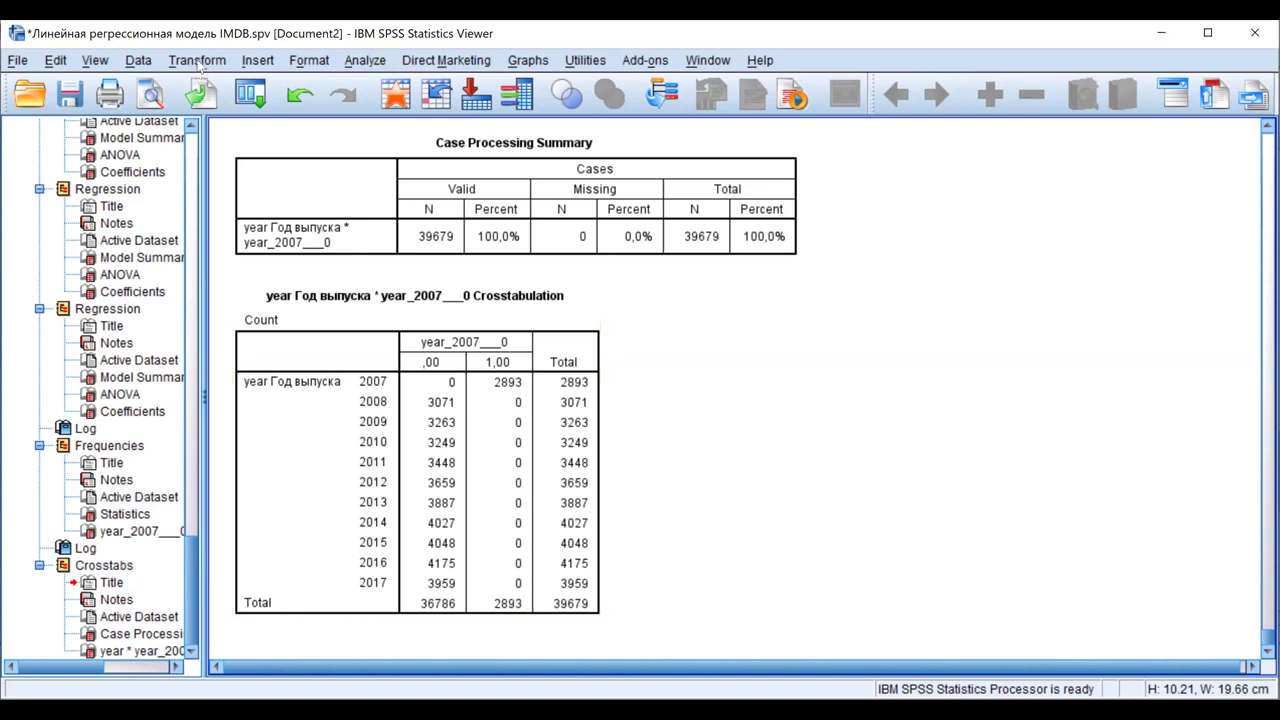
Step: Start another recode of year_2007 into a different variable and change the output variable name to year_2007___1
left_click(197, 61)
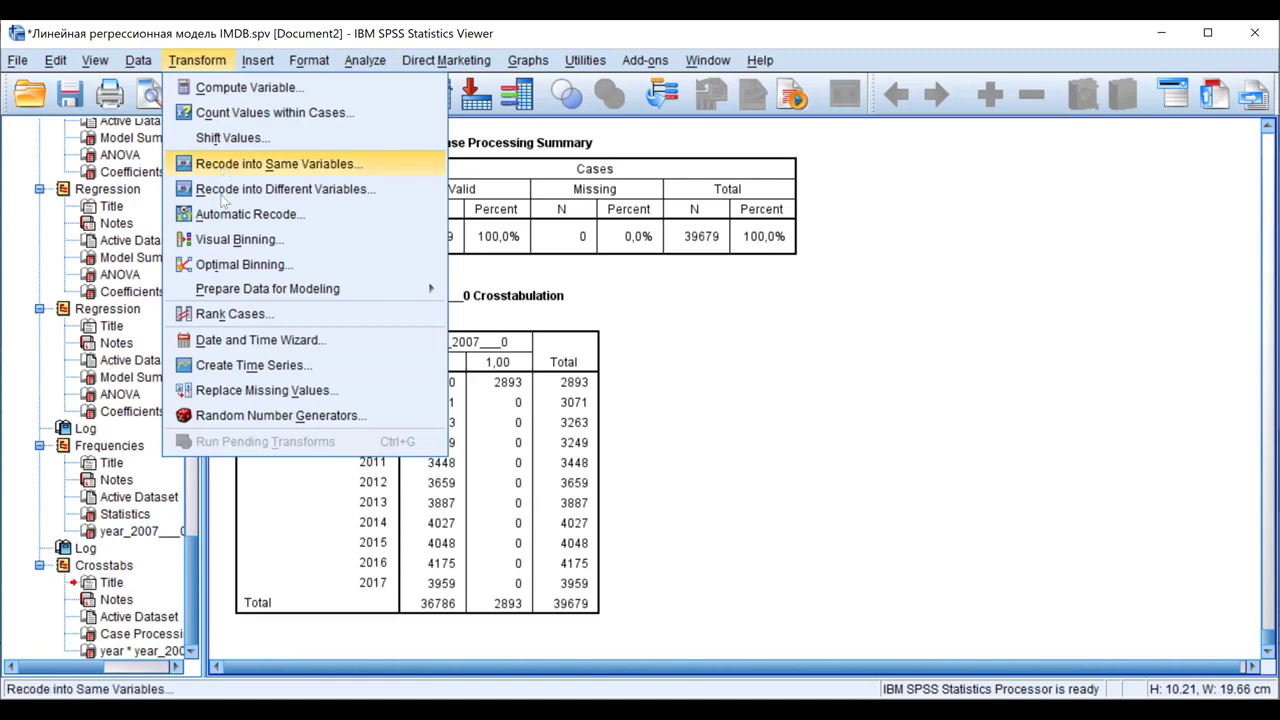
left_click(224, 200)
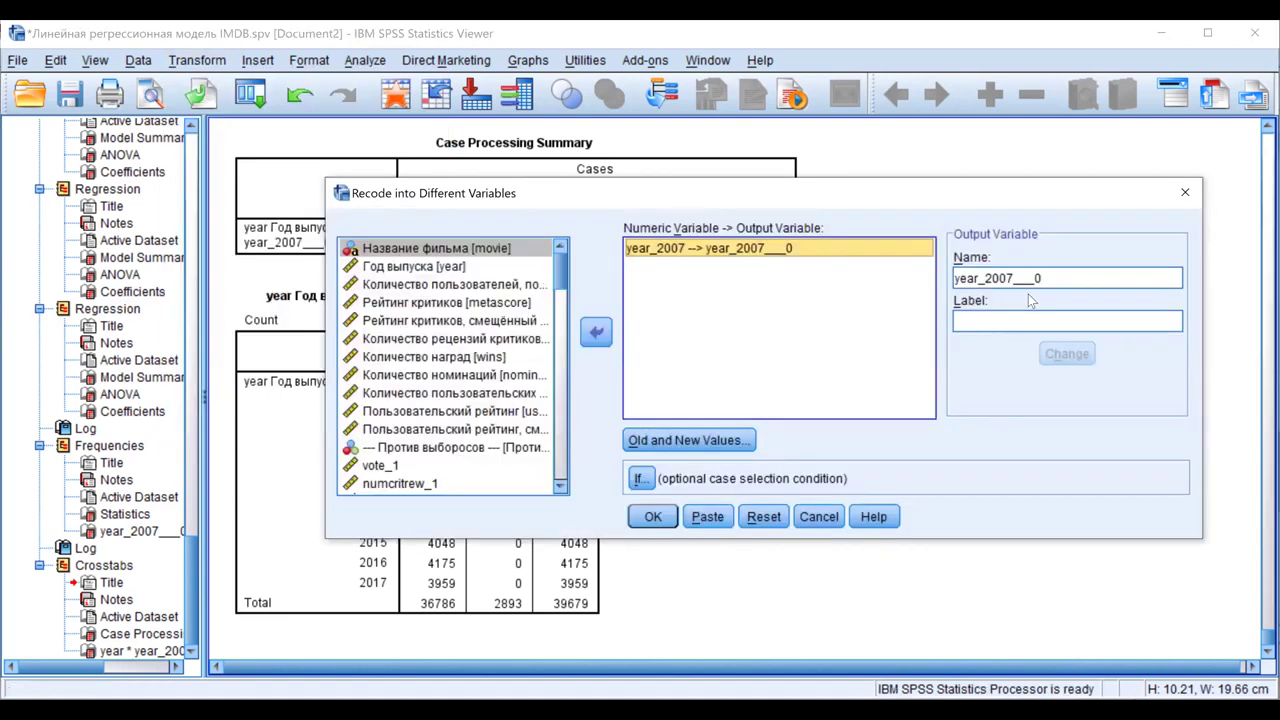
left_click(1062, 280)
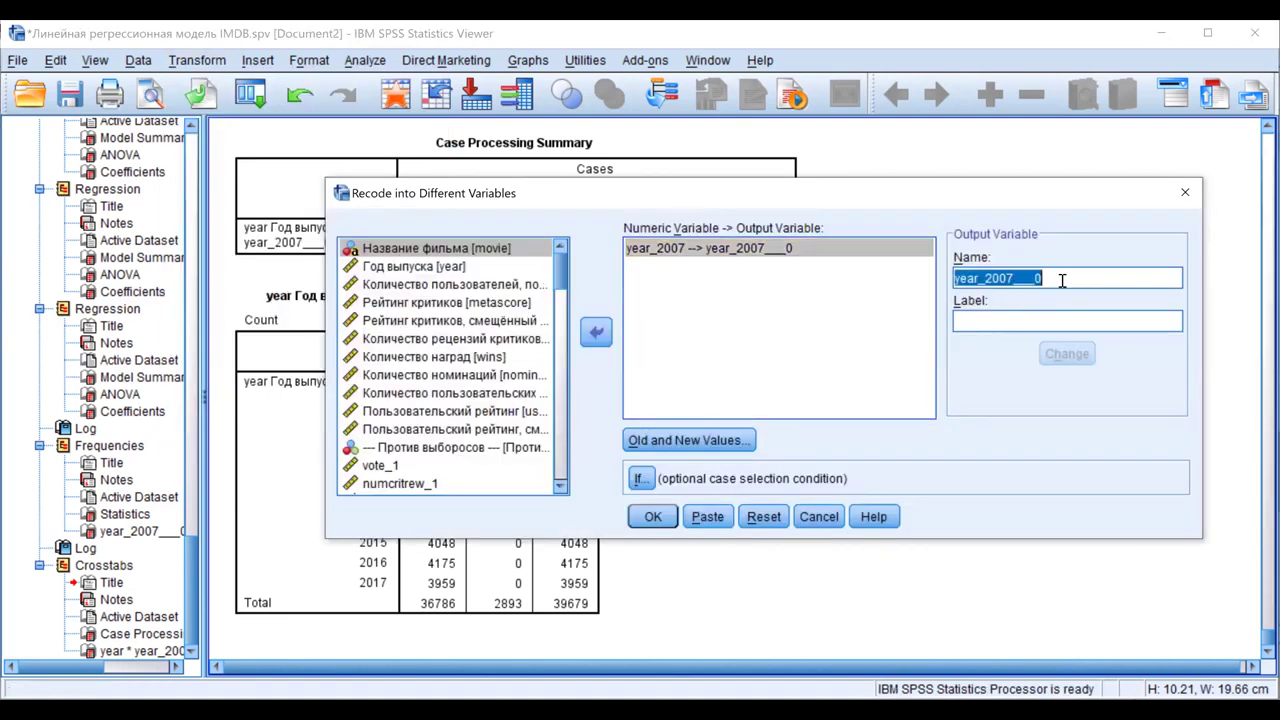
left_click(1062, 280)
key("shift+Left")
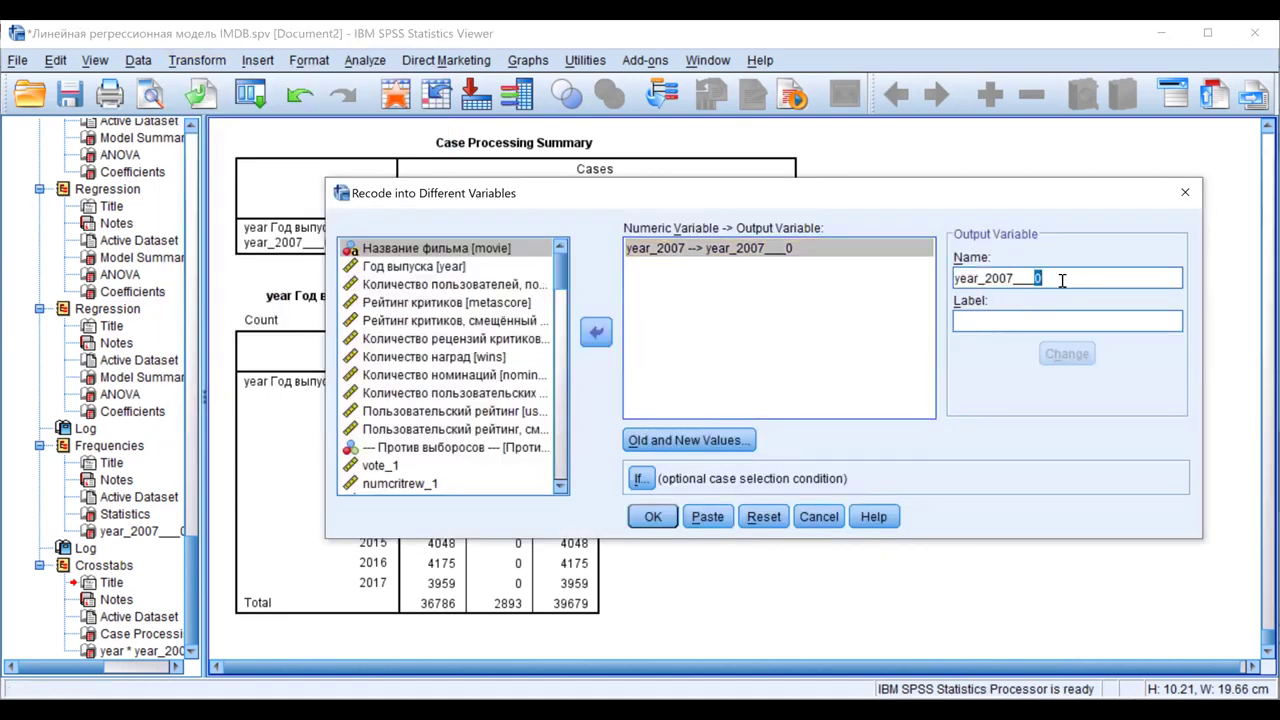
type("1")
left_click(1062, 352)
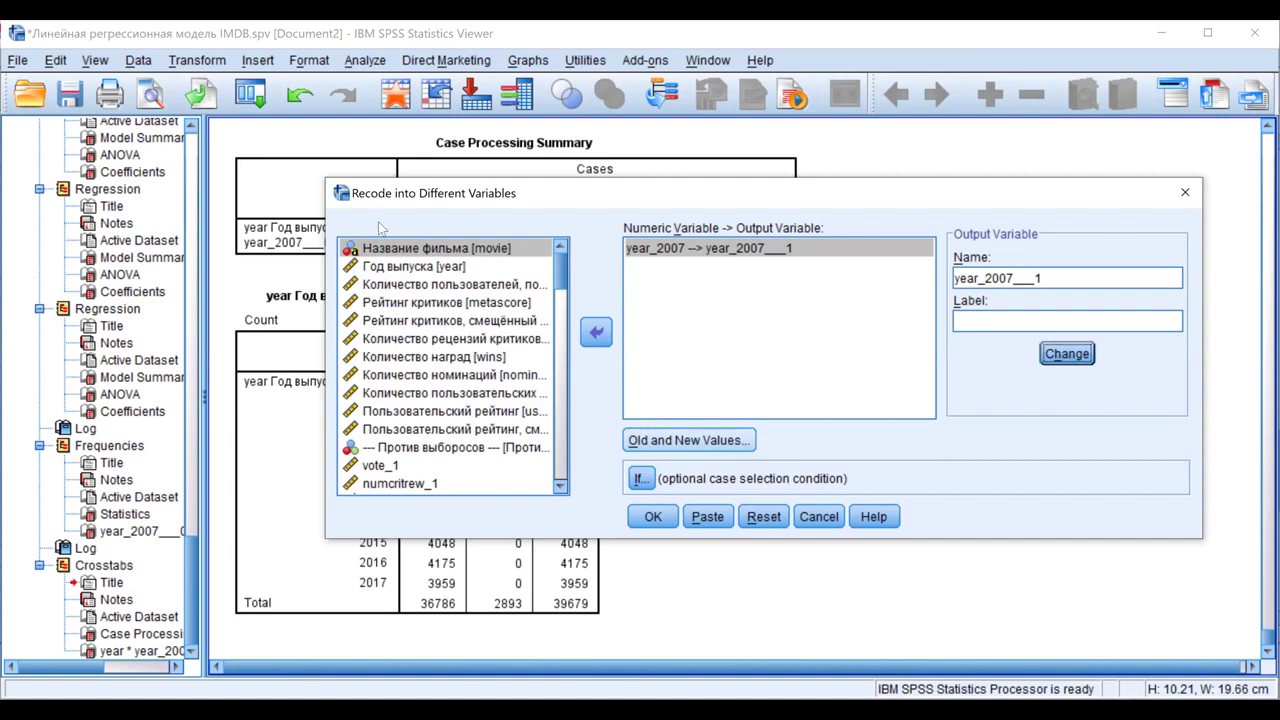
Step: Change the 0 --> 1 recoding rule so that old value 1 becomes 1, and run the recode
key("alt+o")
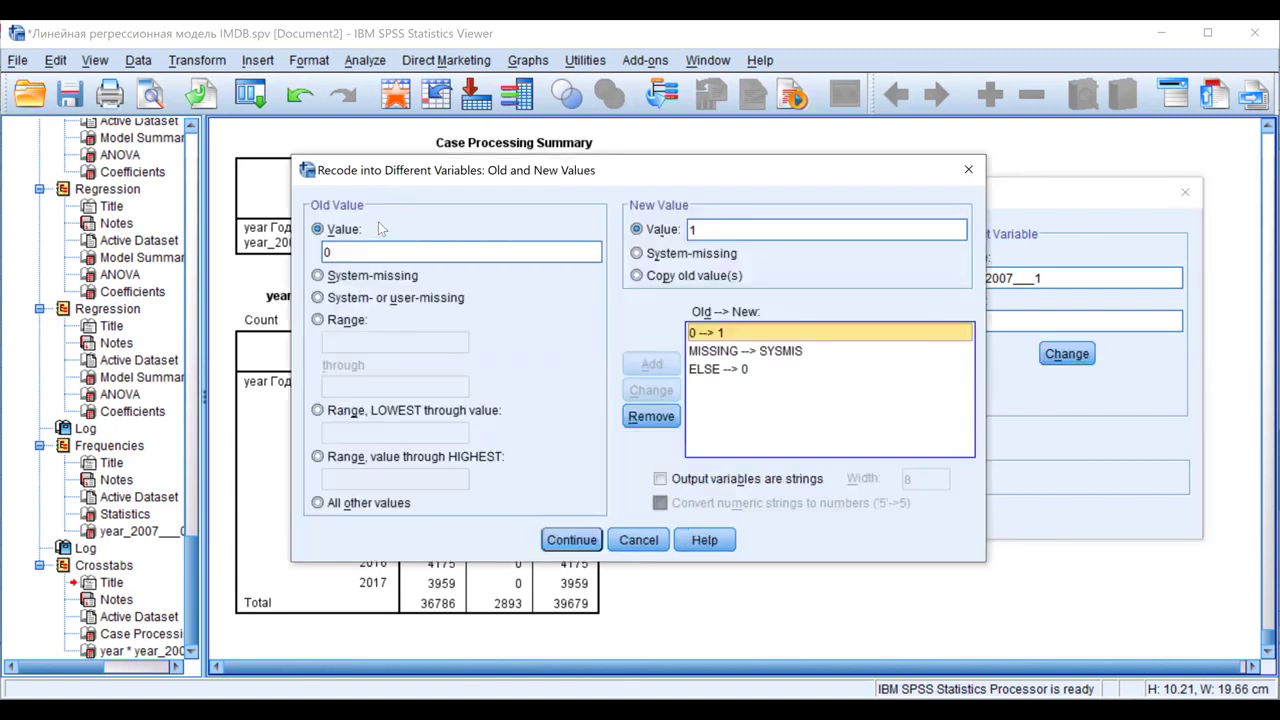
double_click(335, 252)
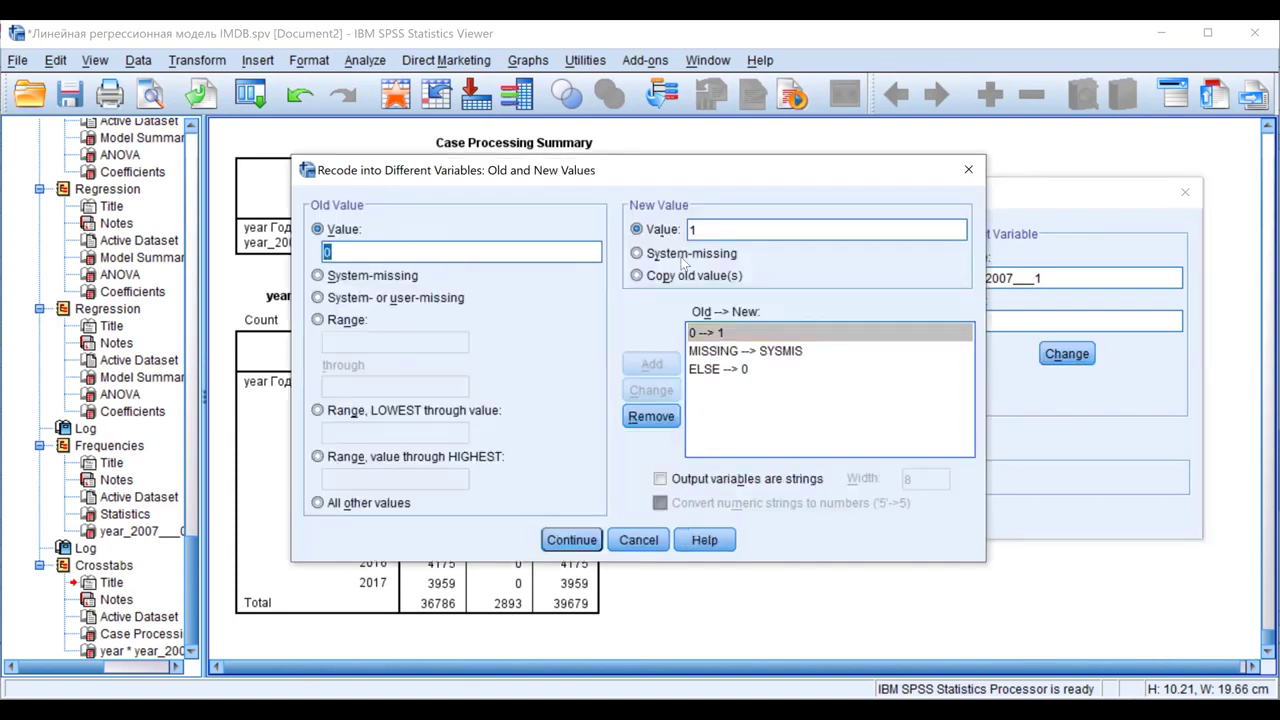
type("1")
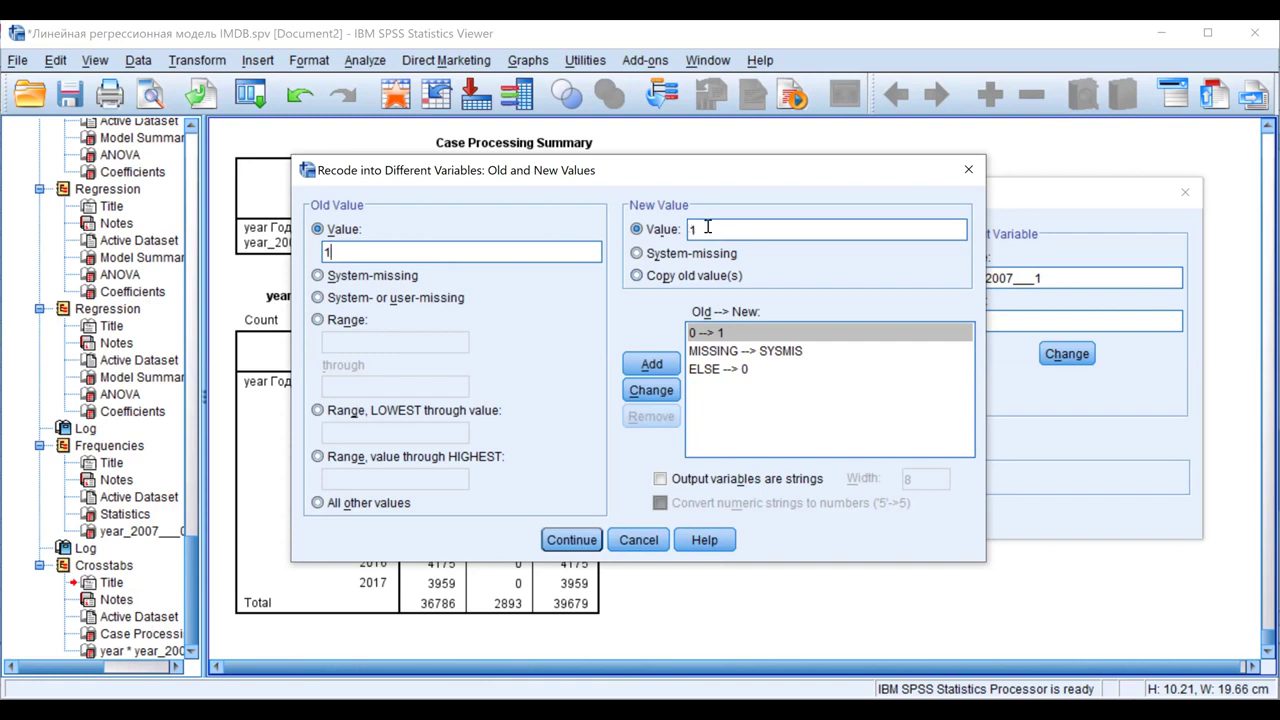
left_click(658, 397)
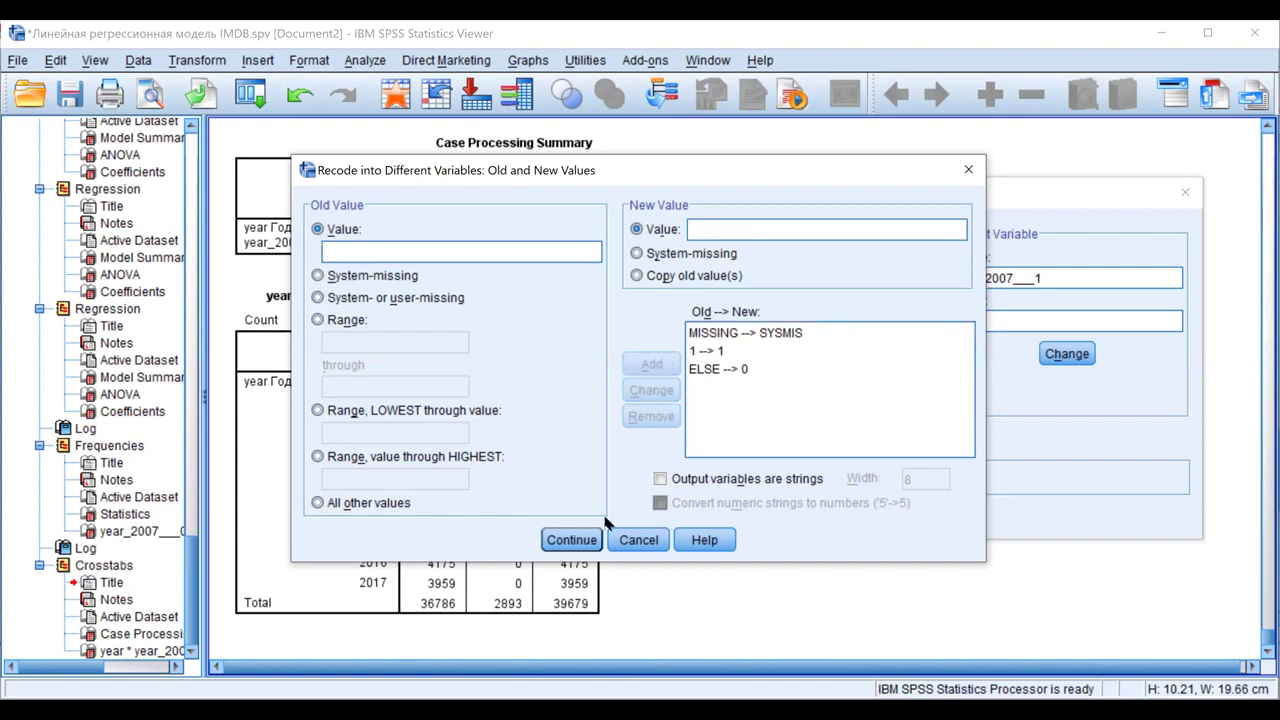
left_click(571, 539)
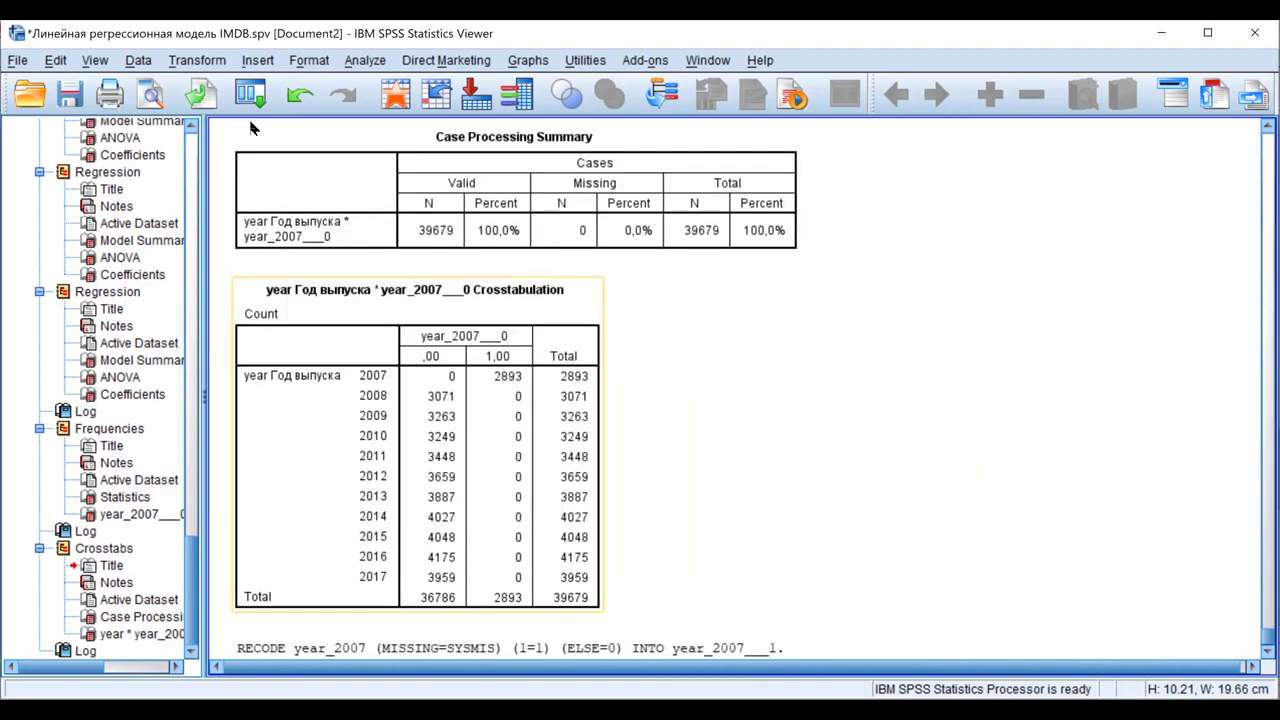
Step: Start a further recode of year_2007 into a different variable and change the output variable name to year_2007___2
left_click(204, 64)
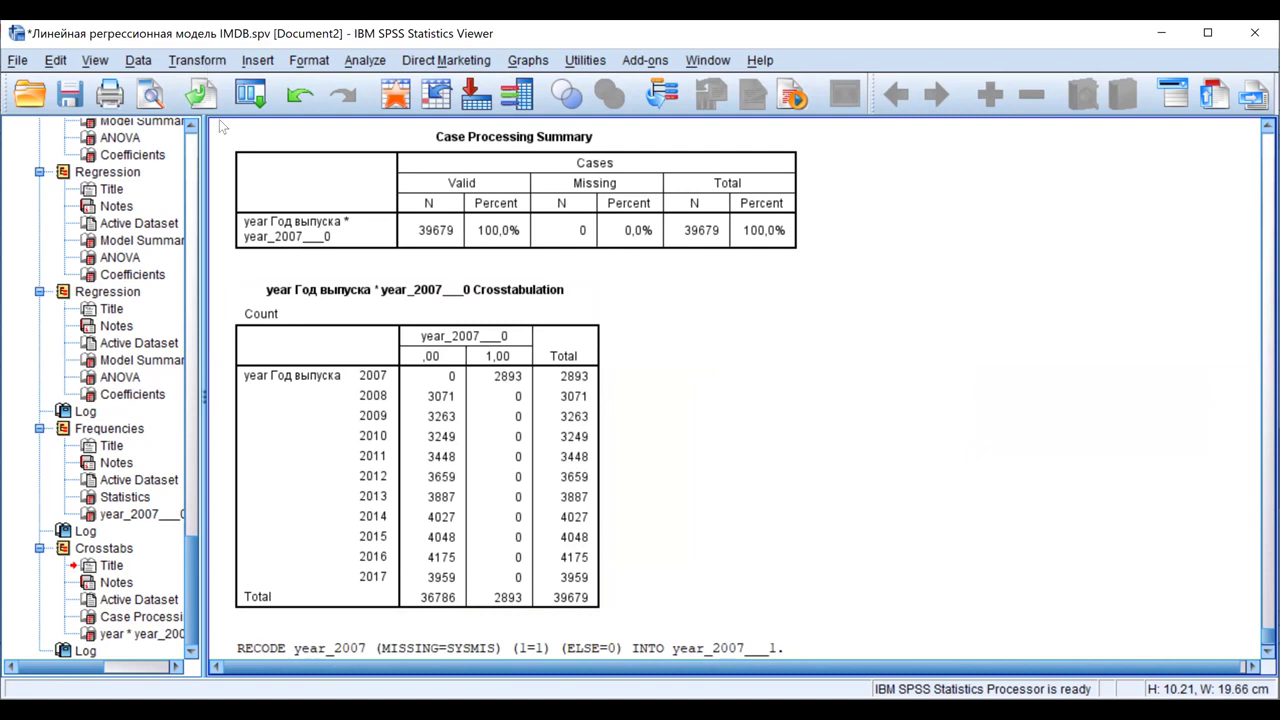
left_click(248, 197)
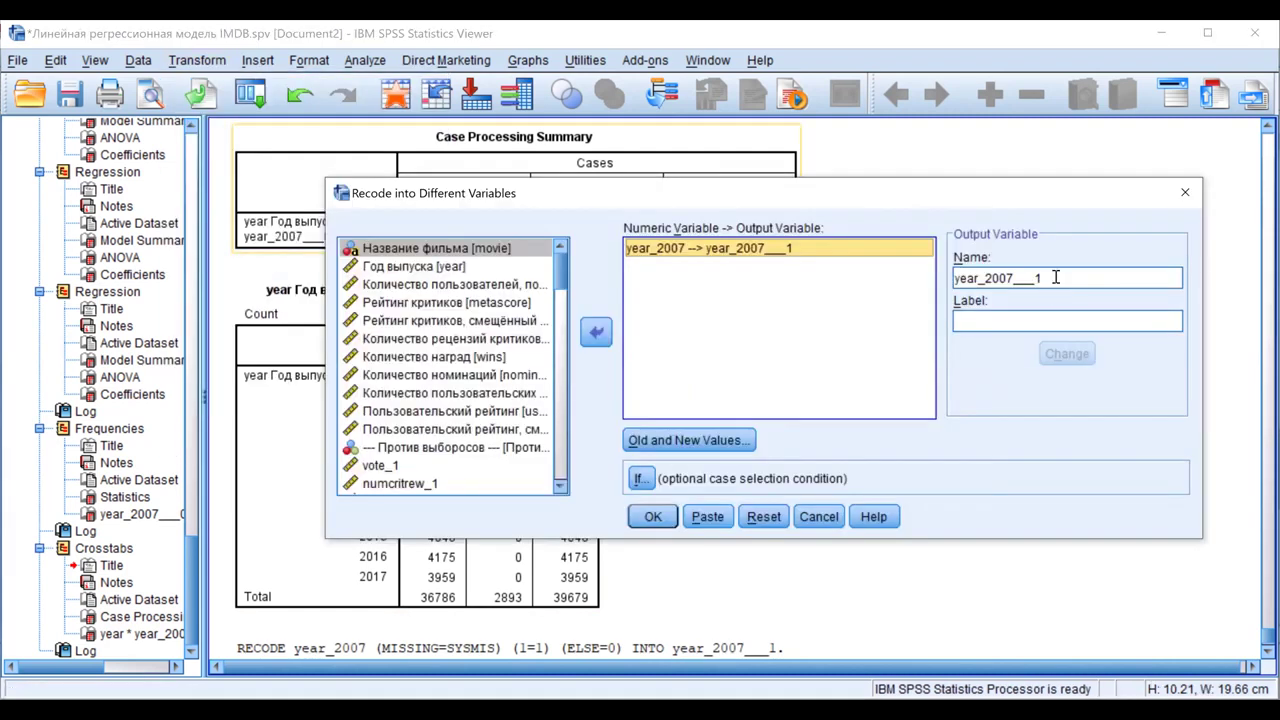
key("BackSpace")
type("2")
left_click(1067, 353)
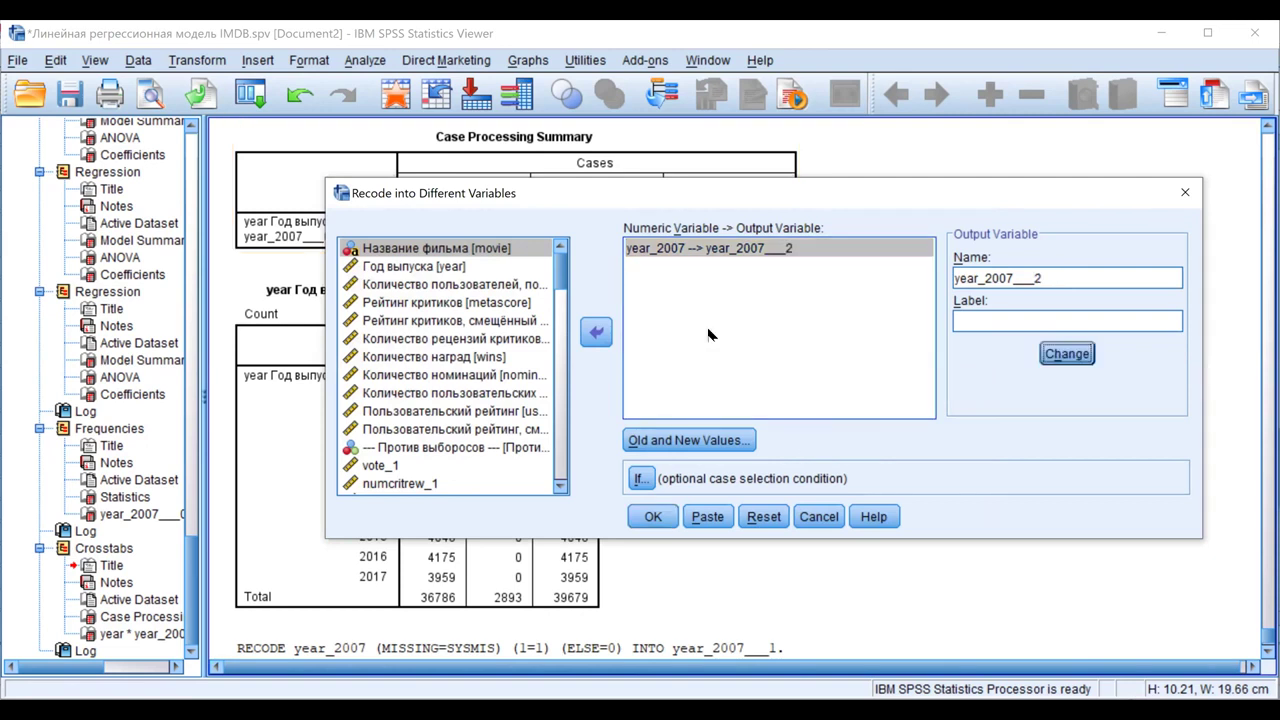
Step: Change the 1 --> 1 recoding rule so that old value 2 becomes 1, and run the recode
left_click(689, 440)
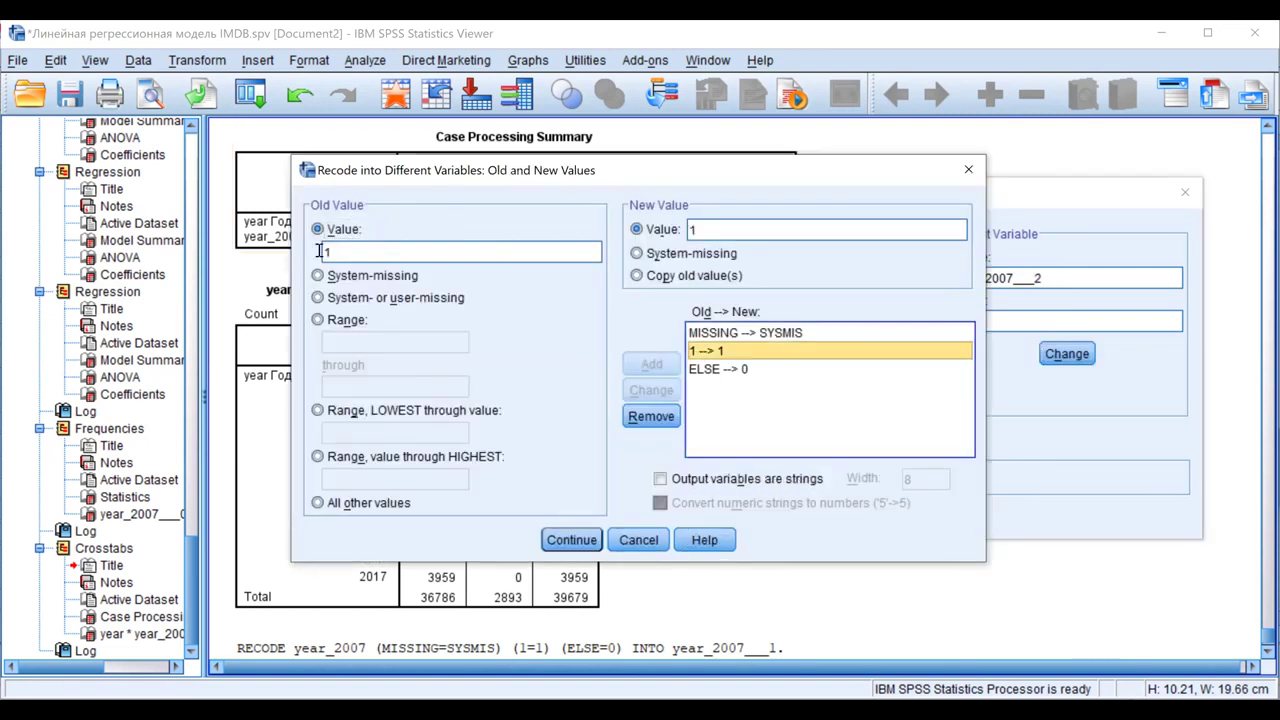
double_click(359, 256)
type("2")
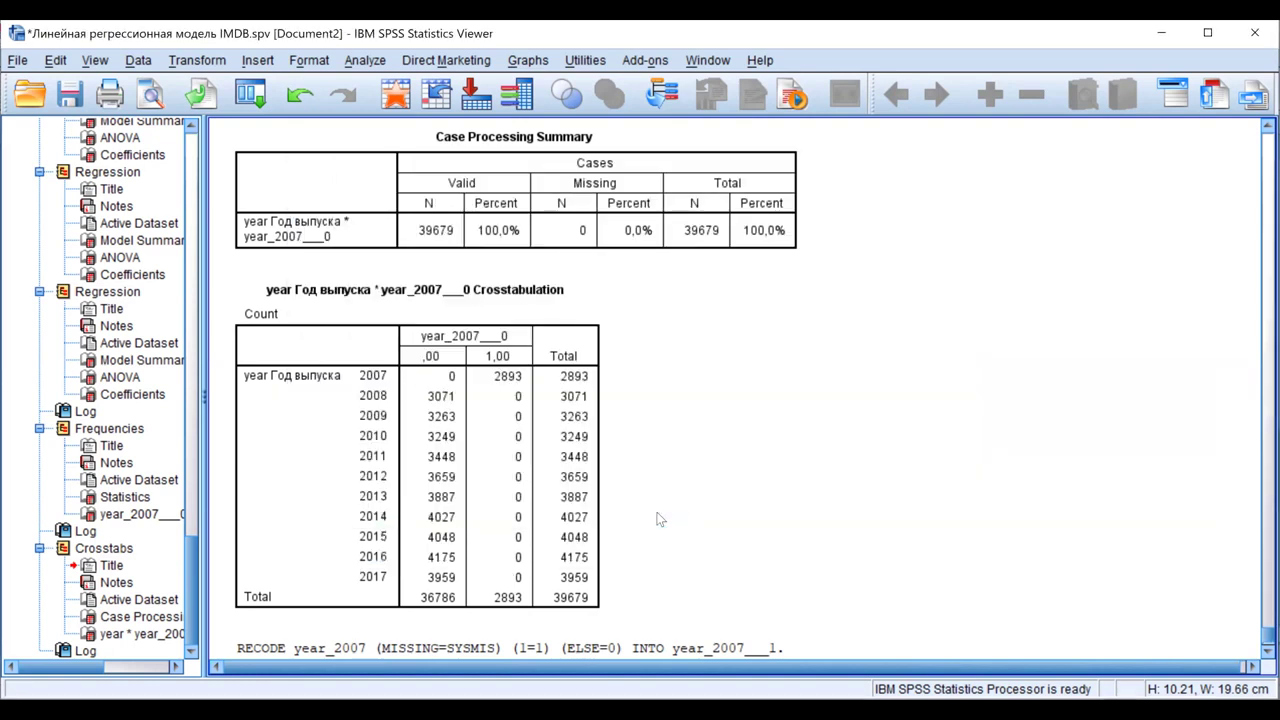
Step: Run crosstabs with Год выпуска [year] as the row variable and year_2007___1 and year_2007___2 as the column variables, and review both tables
left_click(364, 60)
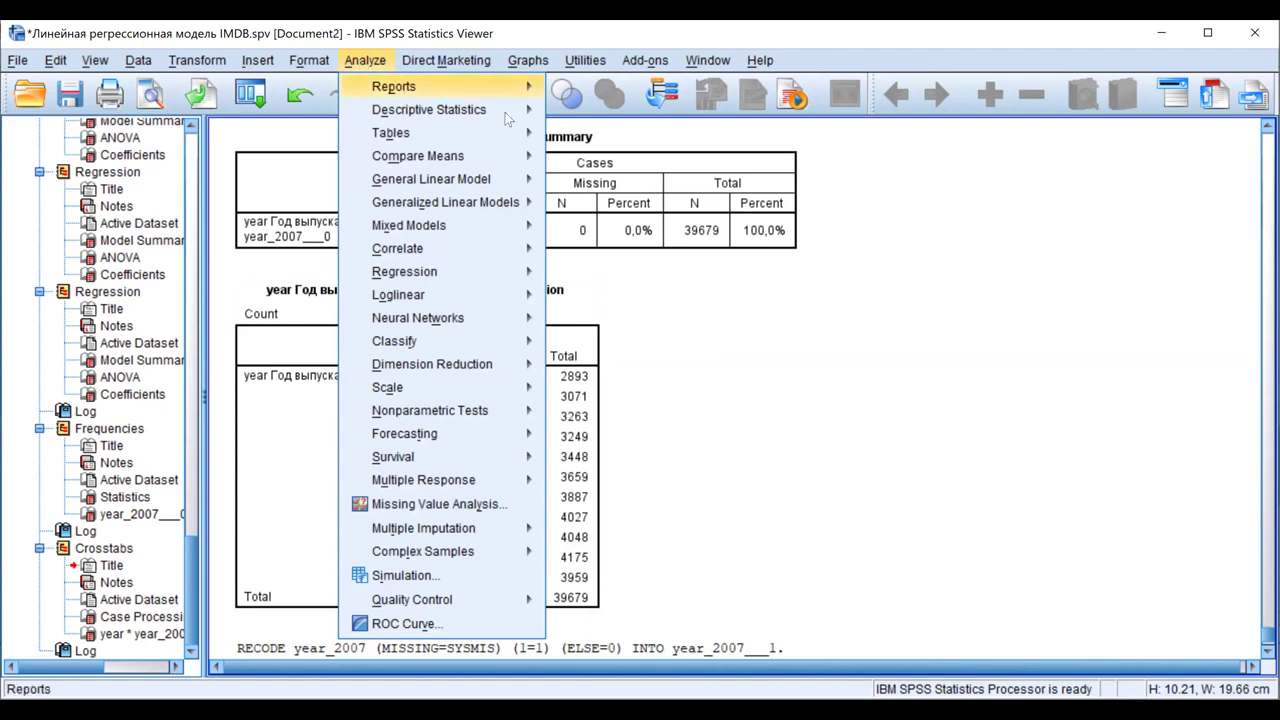
mouse_move(505, 112)
left_click(615, 188)
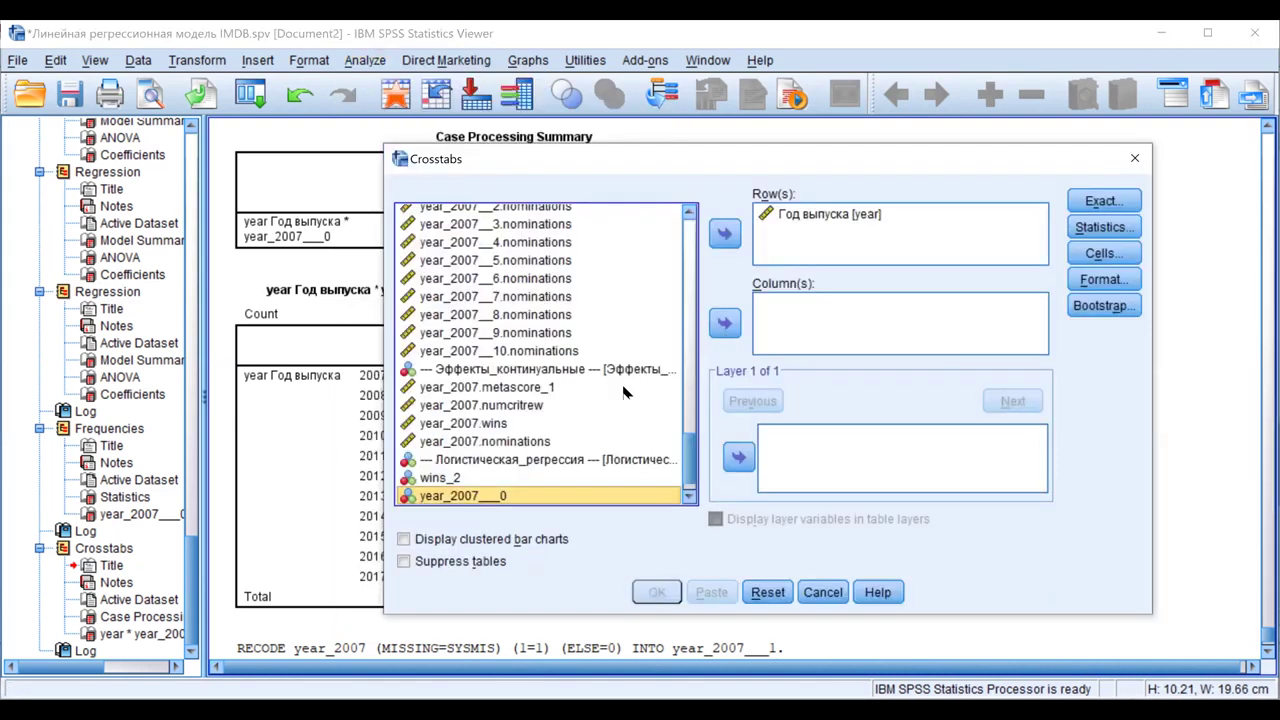
scroll(500, 490, "down", 2)
left_click(493, 487)
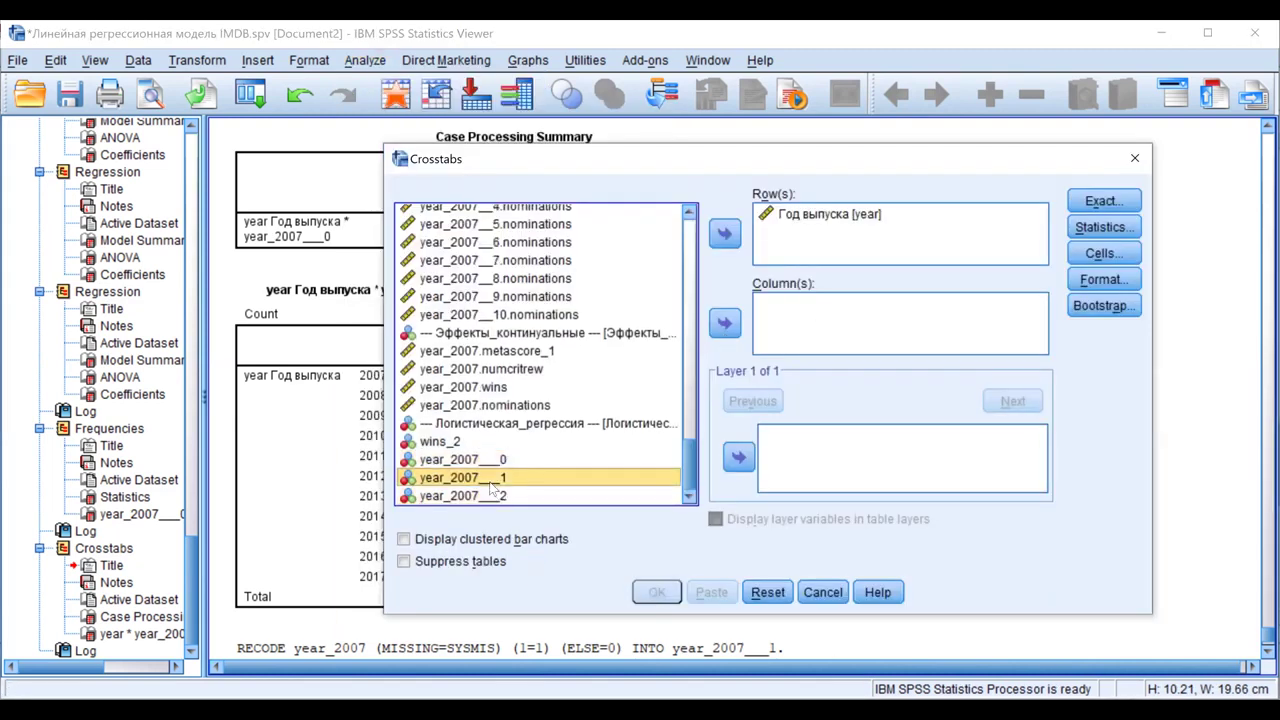
left_click(495, 496, "shift")
left_click(725, 322)
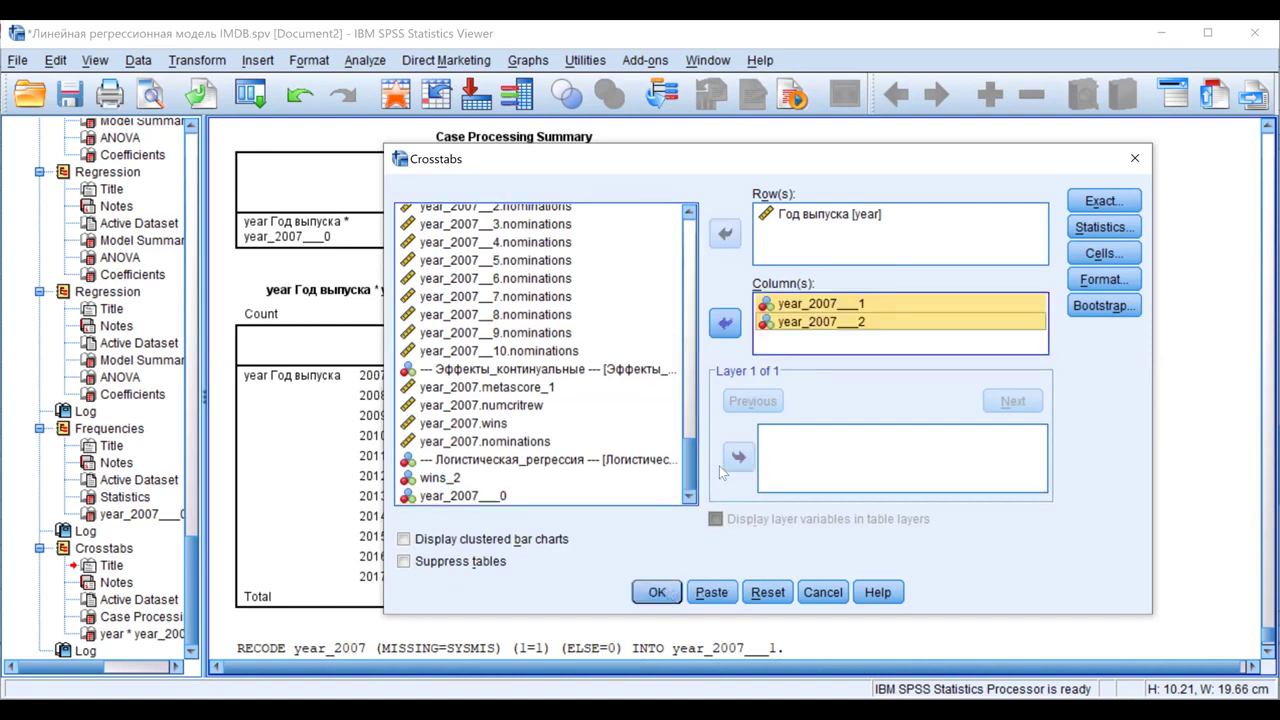
key("Return")
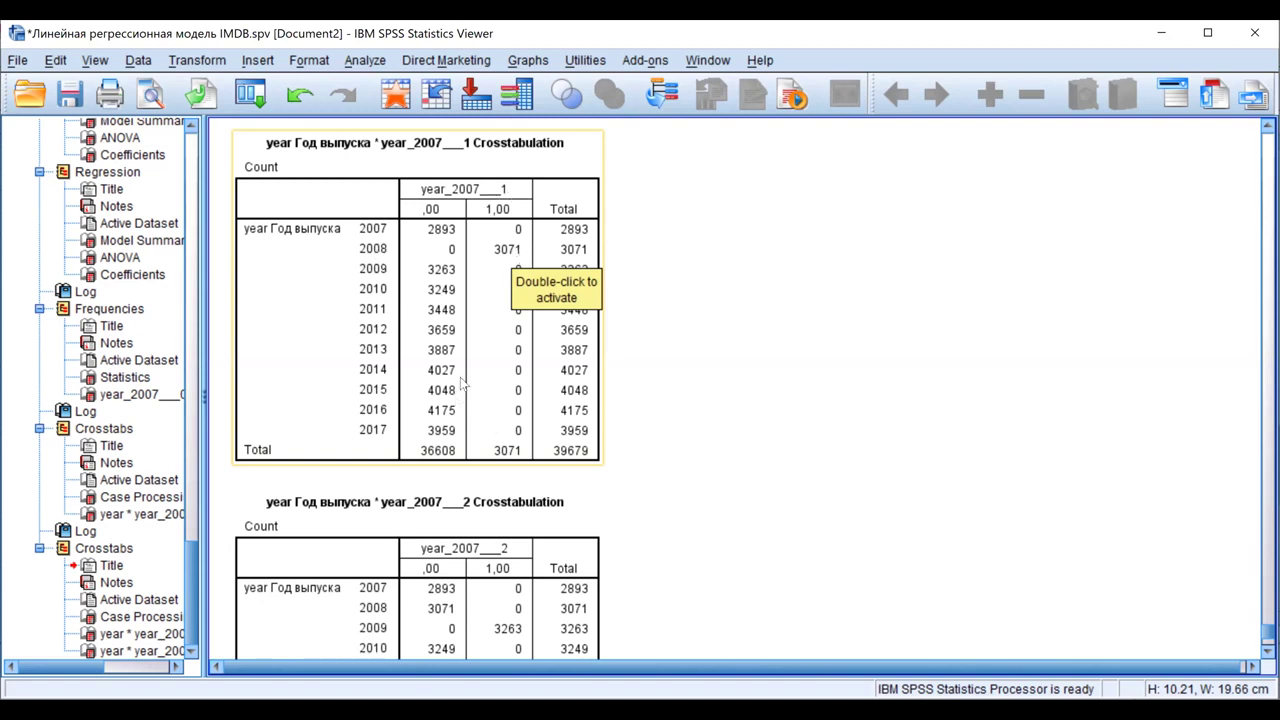
scroll(465, 384, "down", 3)
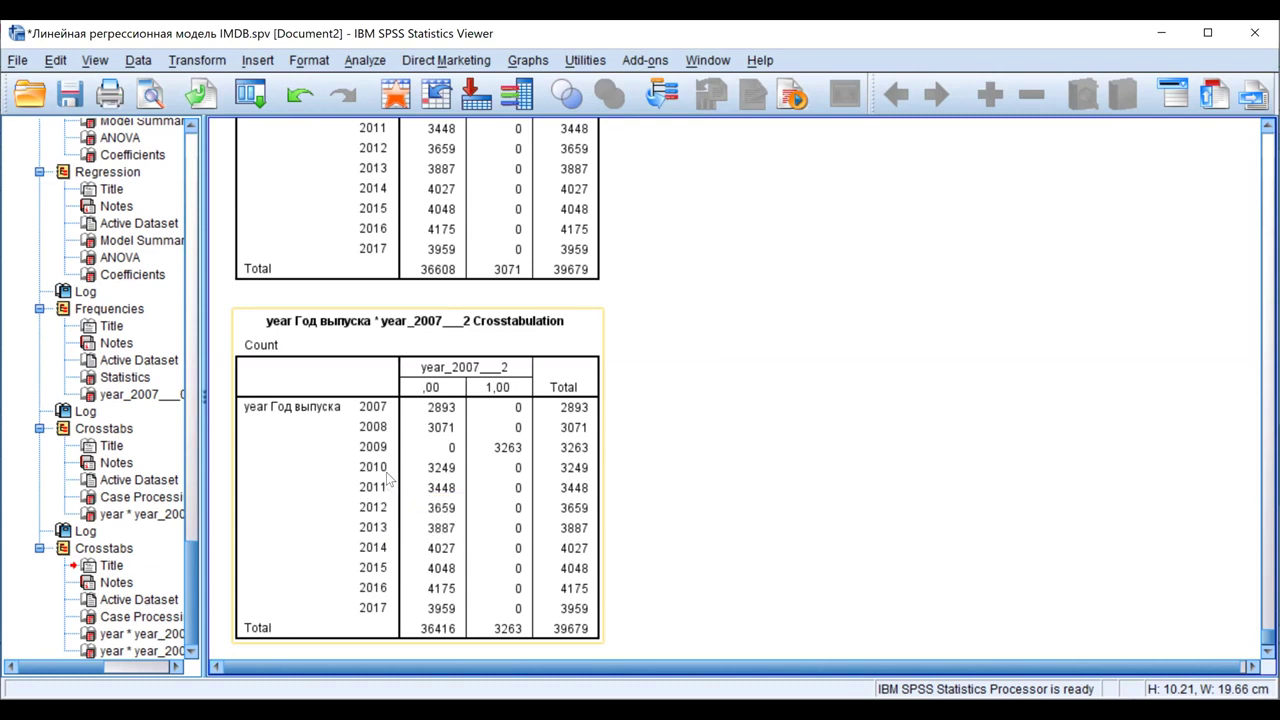
Step: Switch to the imdb.sav variable list and examine the value labels of the existing year_2007__0 to year_2007__10 dummy variables
key("alt+Tab")
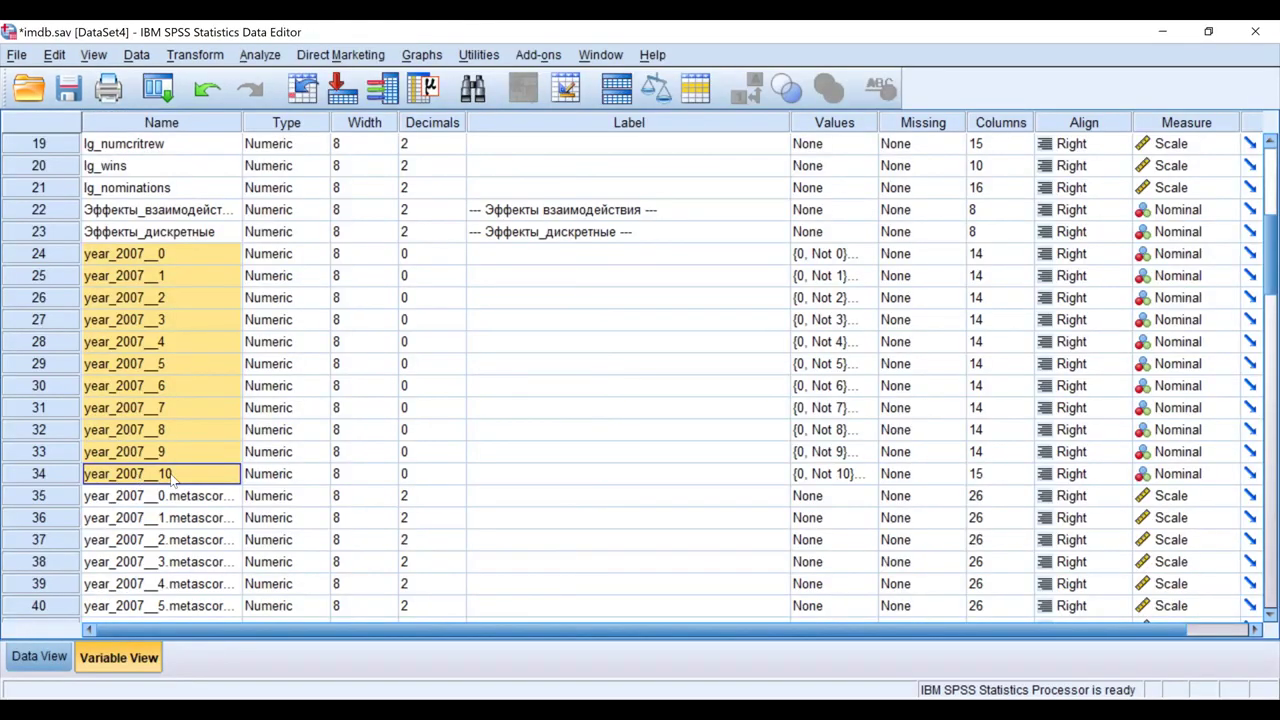
left_click(866, 257)
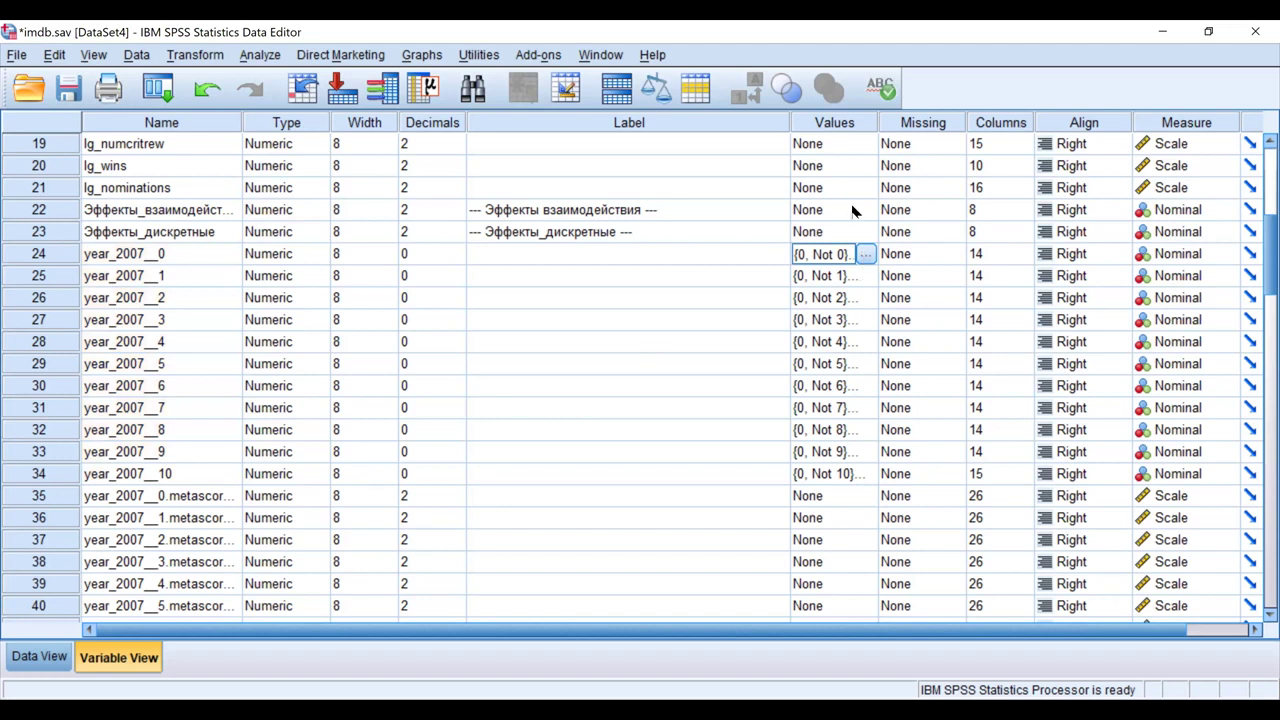
left_click(872, 430)
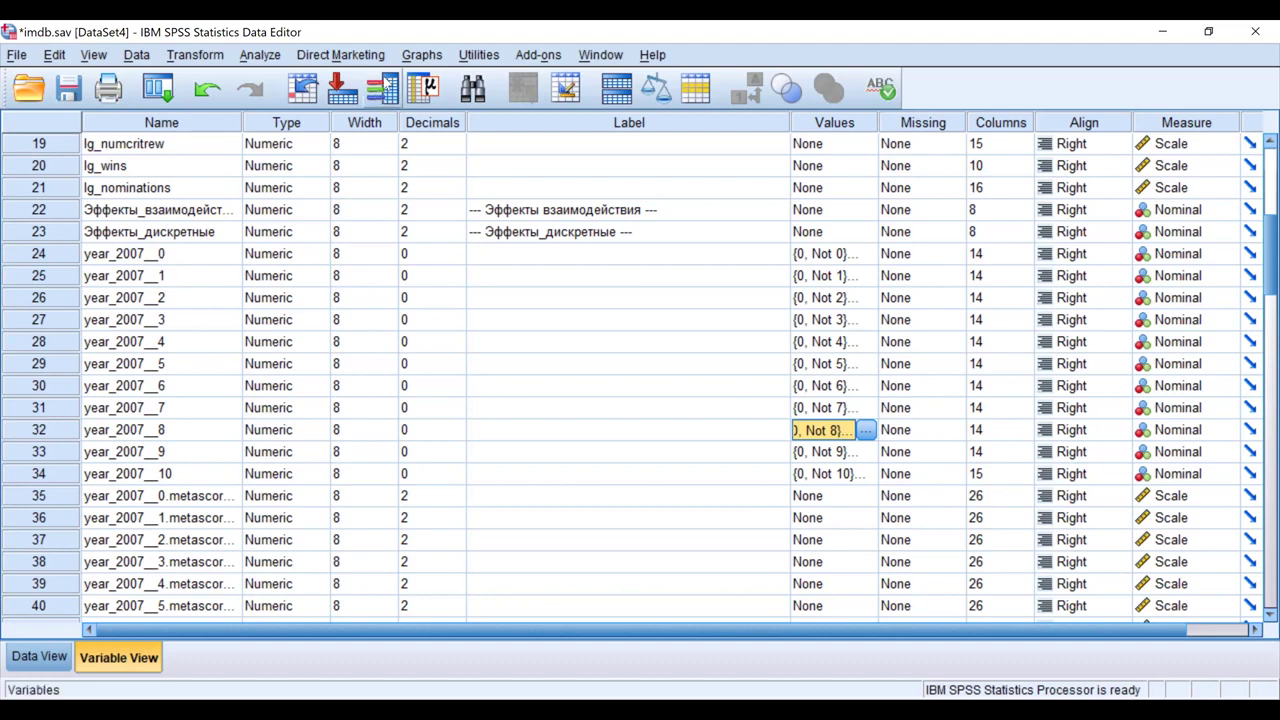
Step: Run Frequencies for the listed year_2007__ dummy variables with percentage bar charts and no frequency tables
left_click(258, 53)
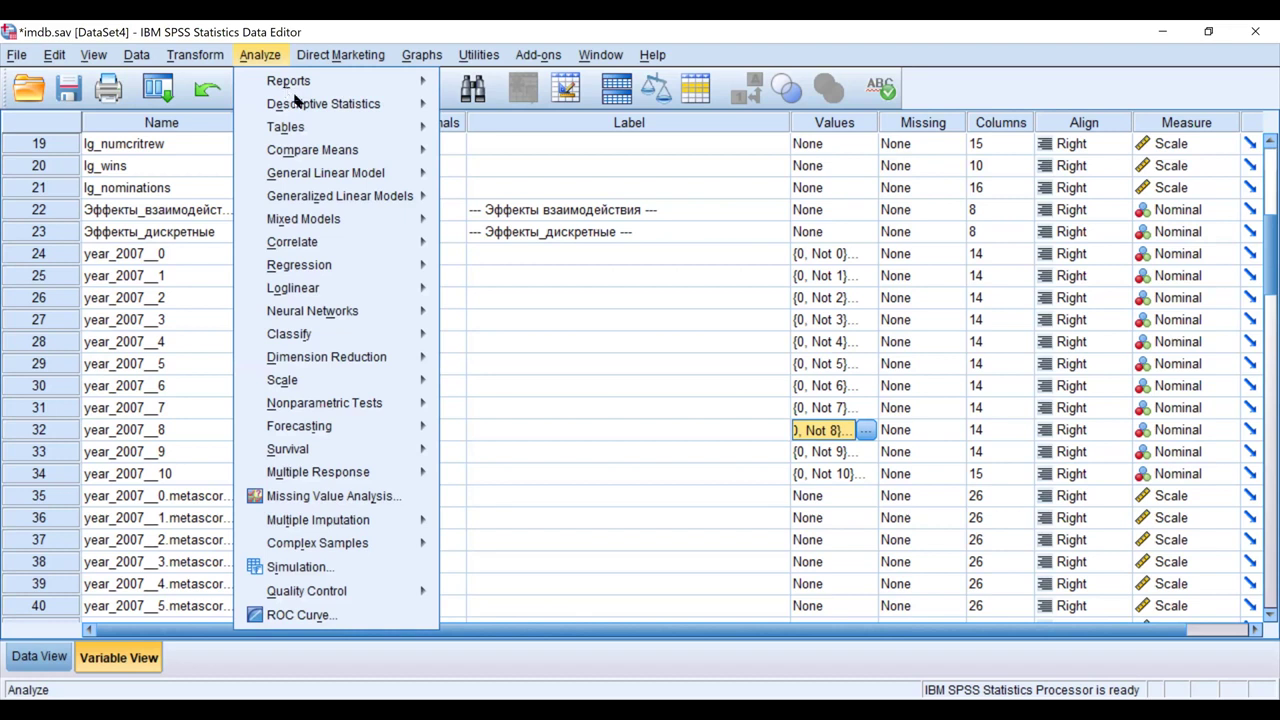
mouse_move(300, 103)
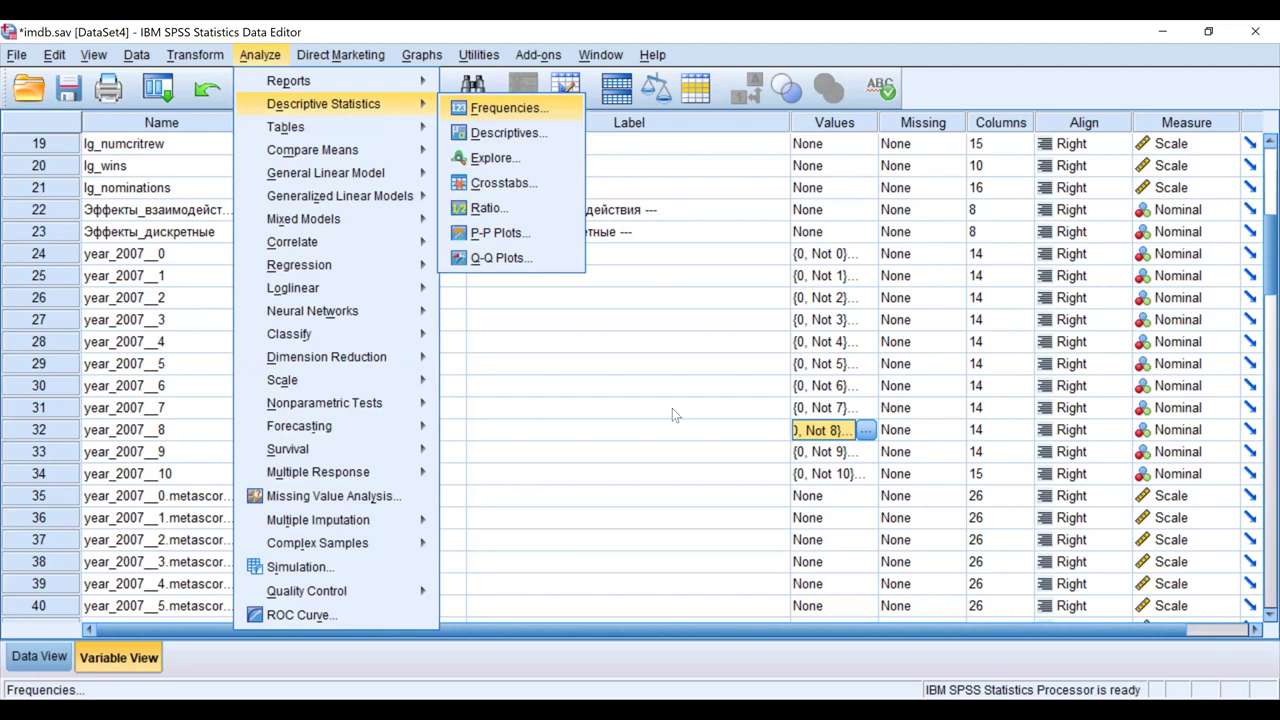
key("Return")
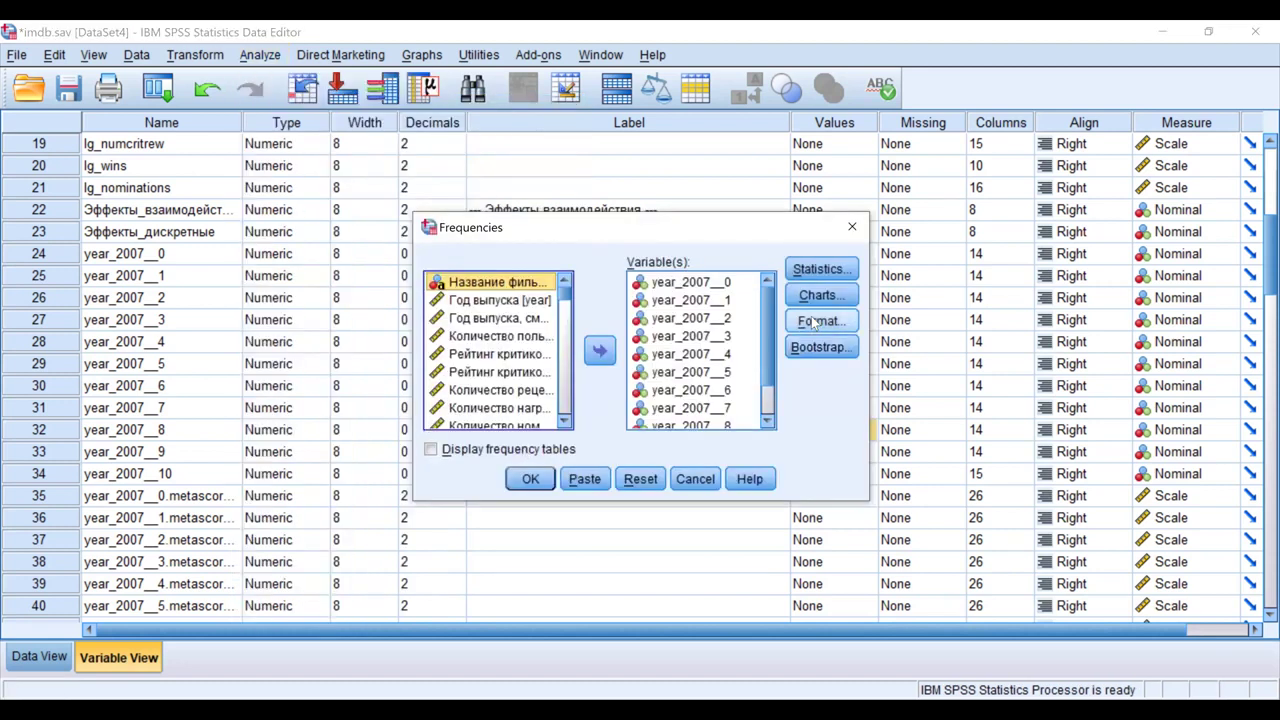
key("alt+c")
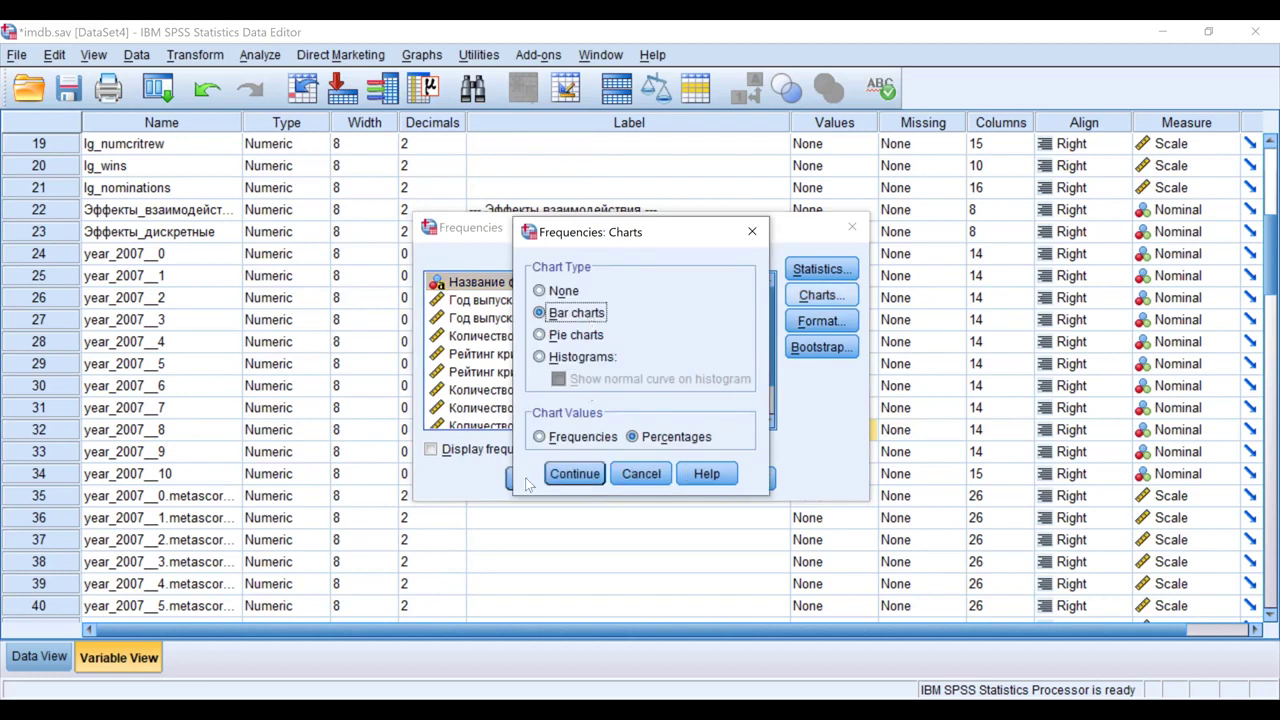
key("Return")
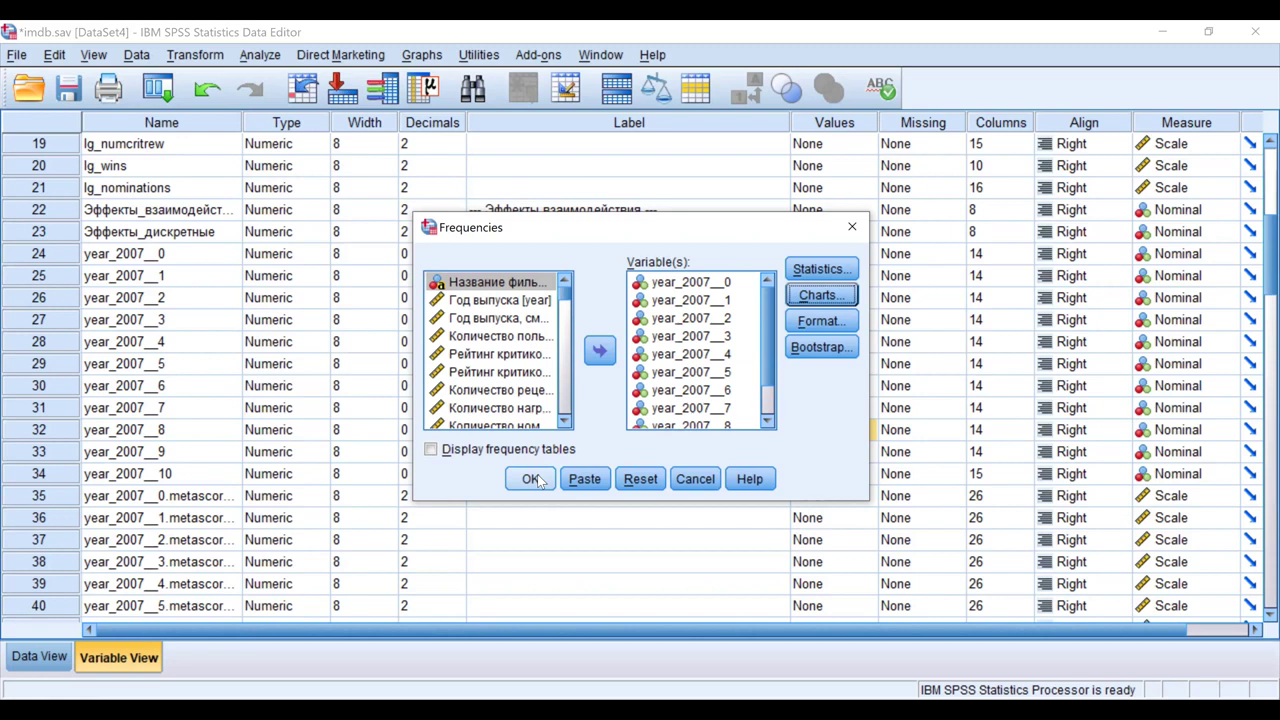
left_click(530, 479)
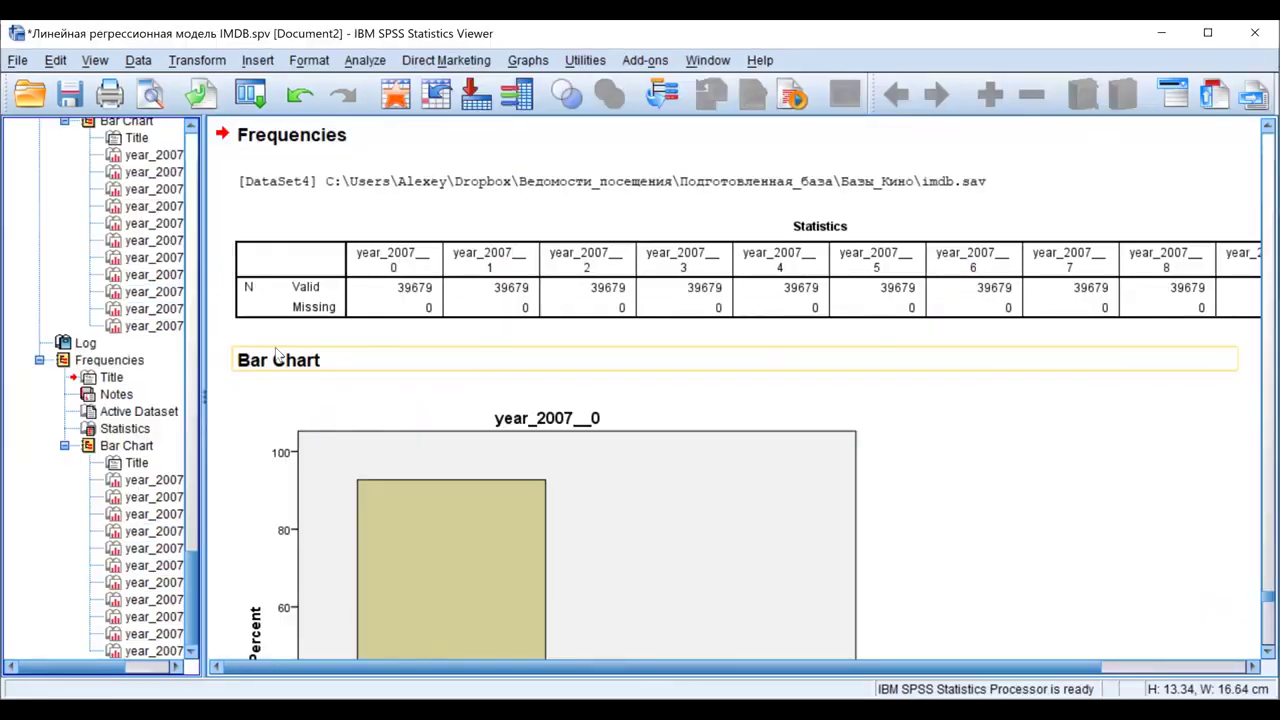
Step: Review the percentage bar charts of year_2007__0 through year_2007__8 in the Frequencies output, and return to the year_2007__0 chart
scroll(278, 353, "down", 5)
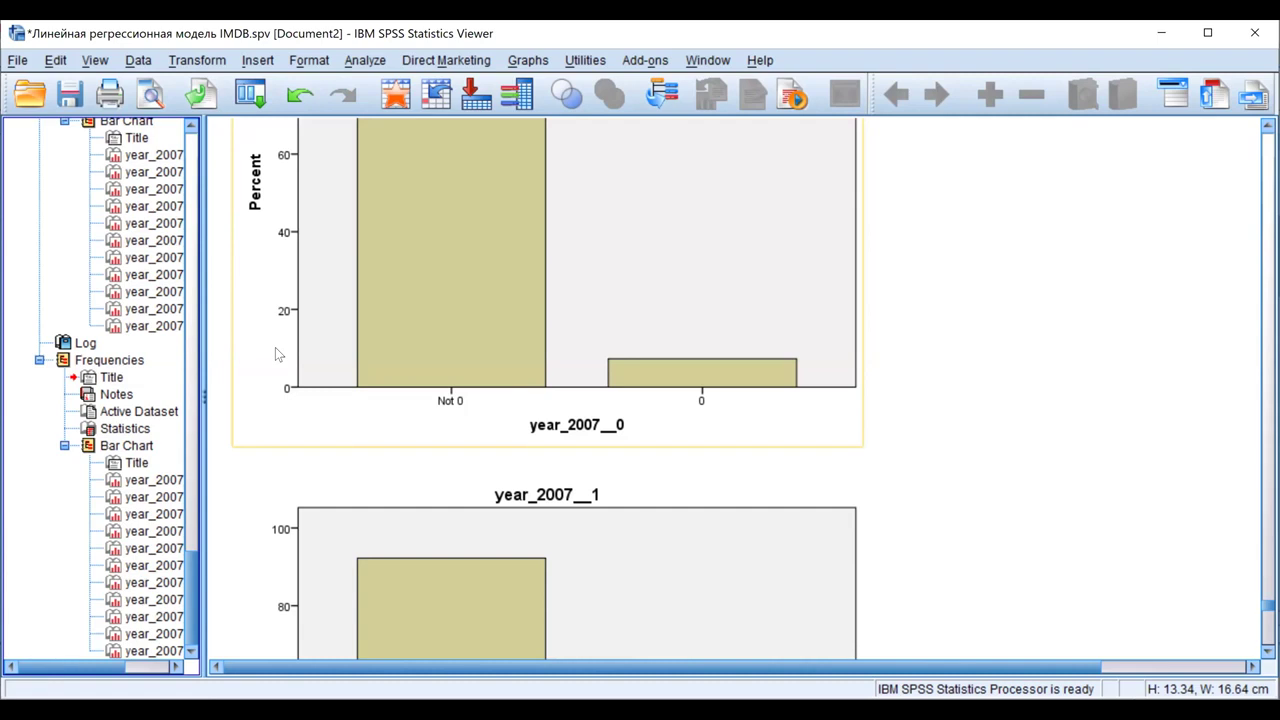
scroll(278, 353, "down", 15)
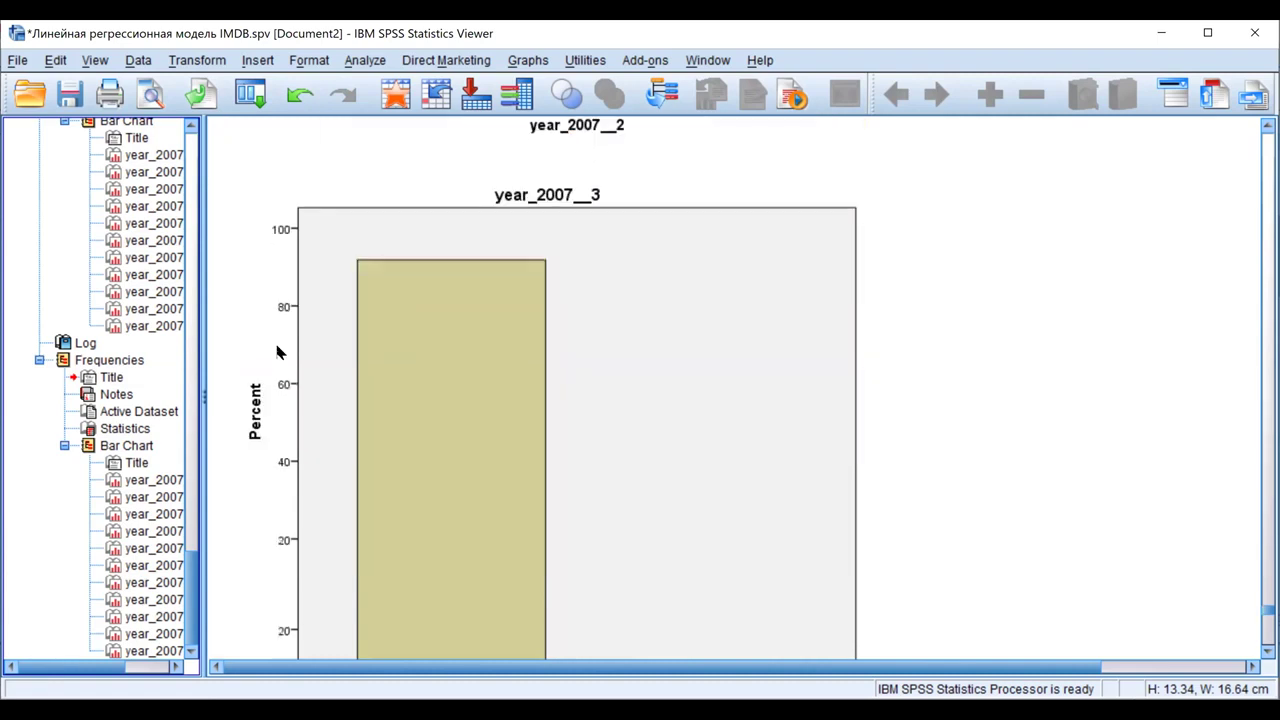
scroll(278, 353, "down", 8)
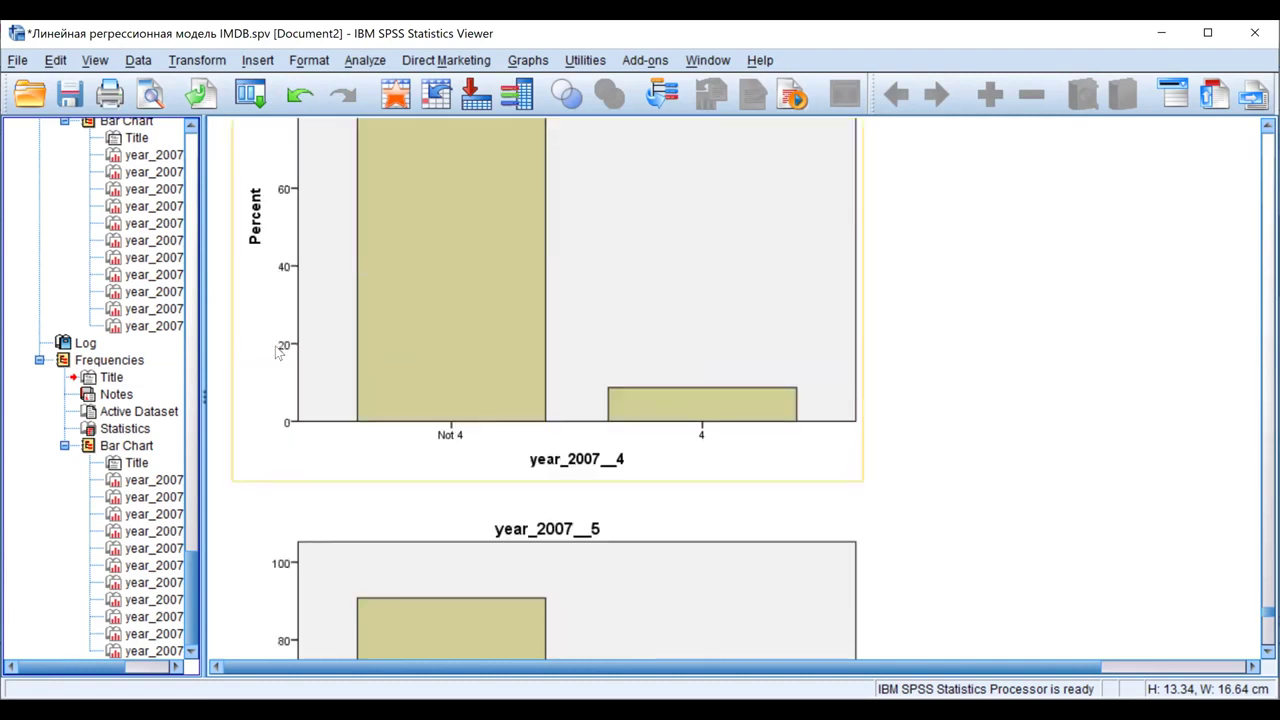
scroll(278, 350, "down", 10)
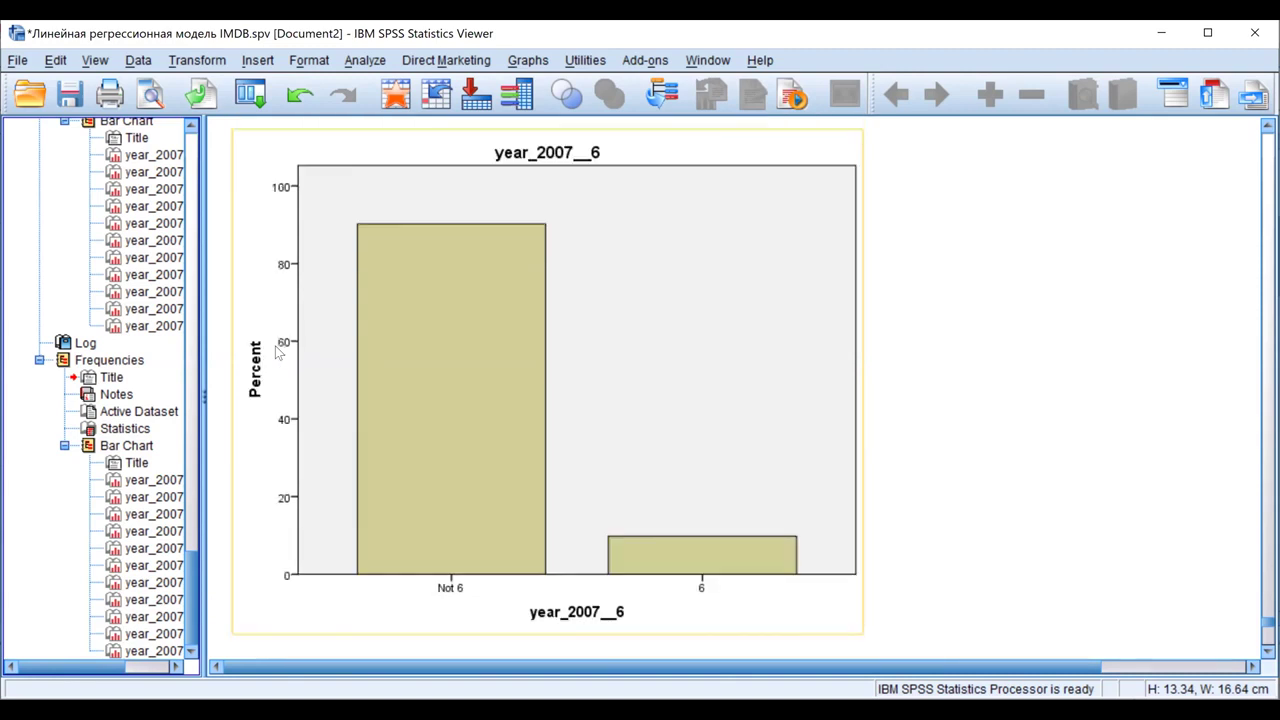
scroll(277, 350, "down", 10)
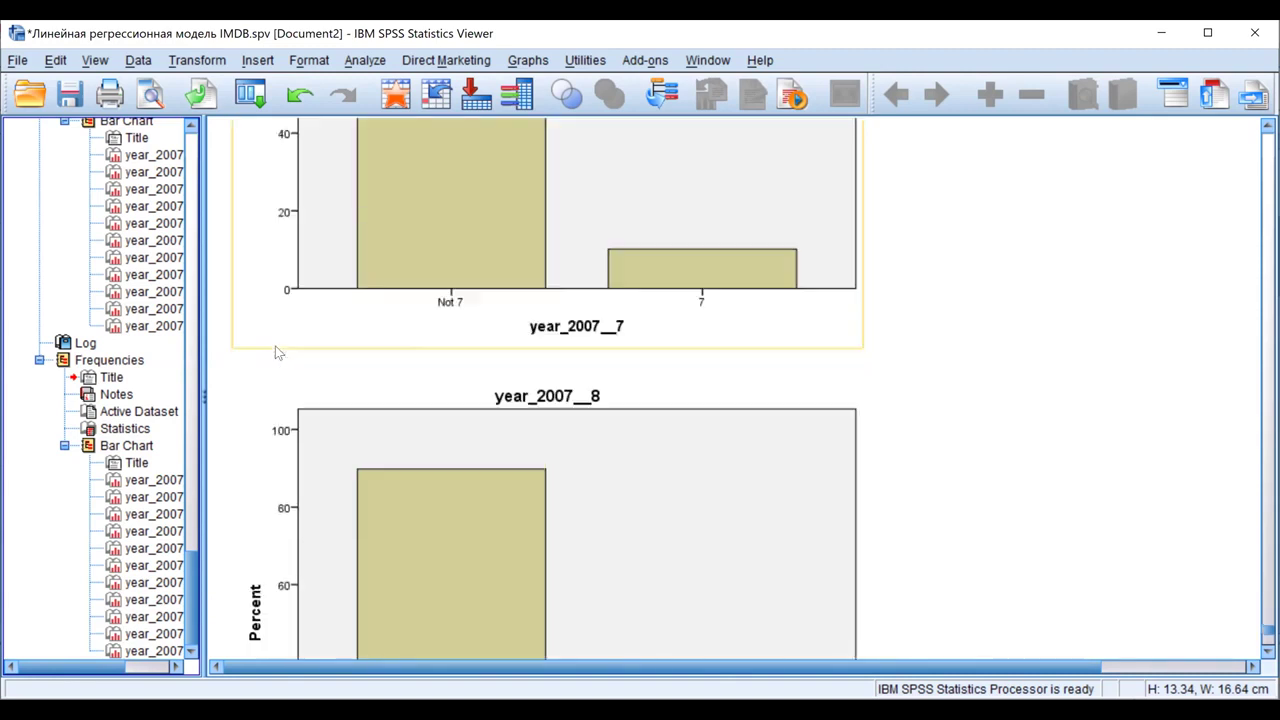
scroll(277, 352, "down", 4)
scroll(277, 352, "up", 5)
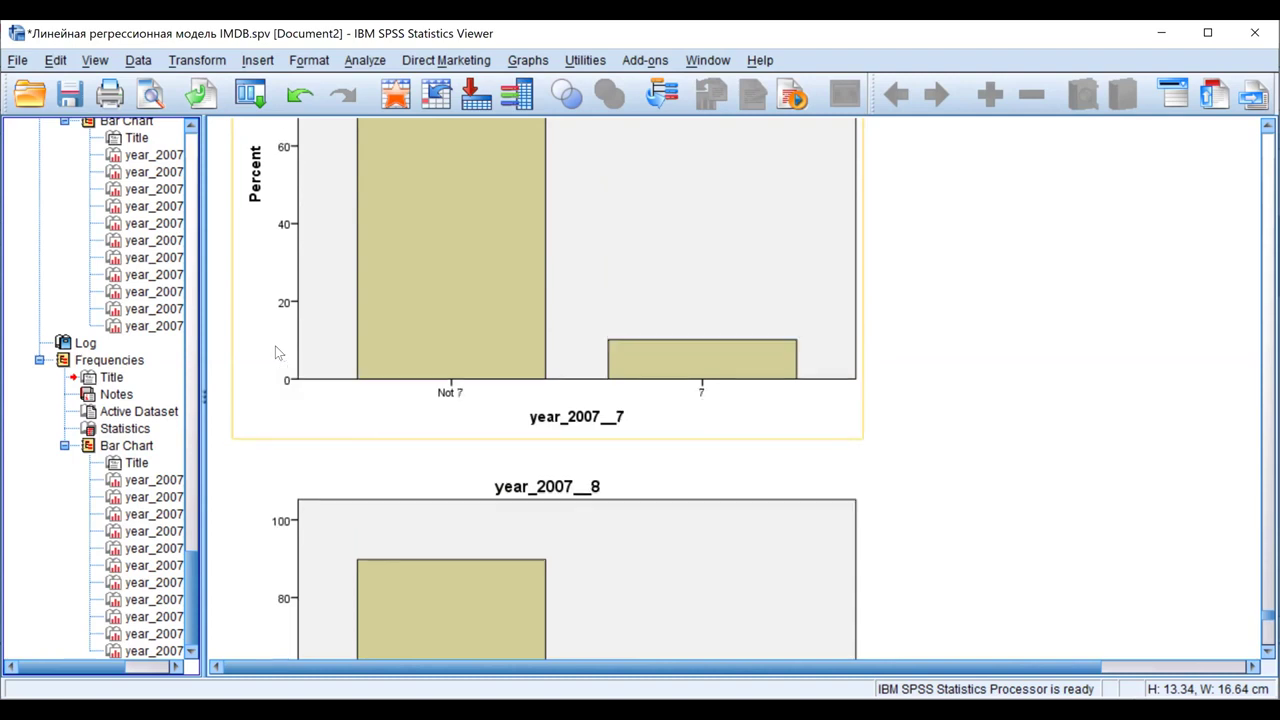
scroll(277, 352, "up", 8)
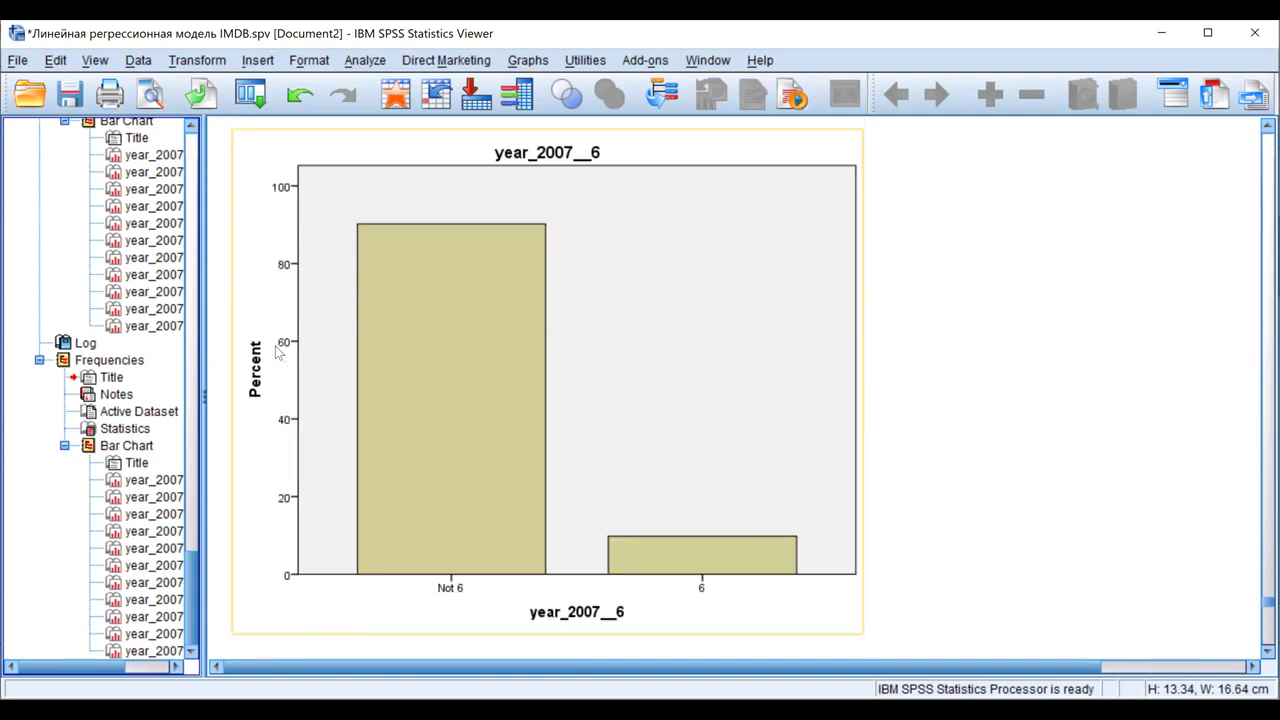
scroll(277, 350, "up", 9)
scroll(277, 352, "up", 5)
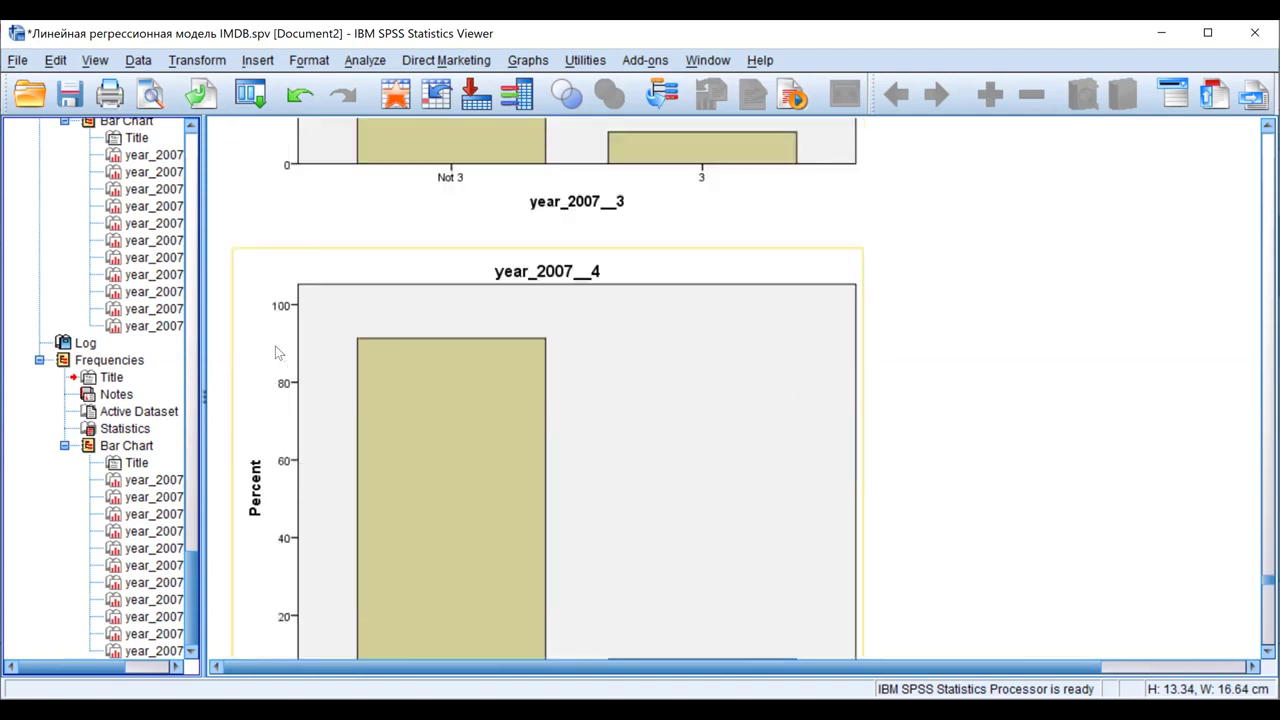
scroll(277, 352, "up", 14)
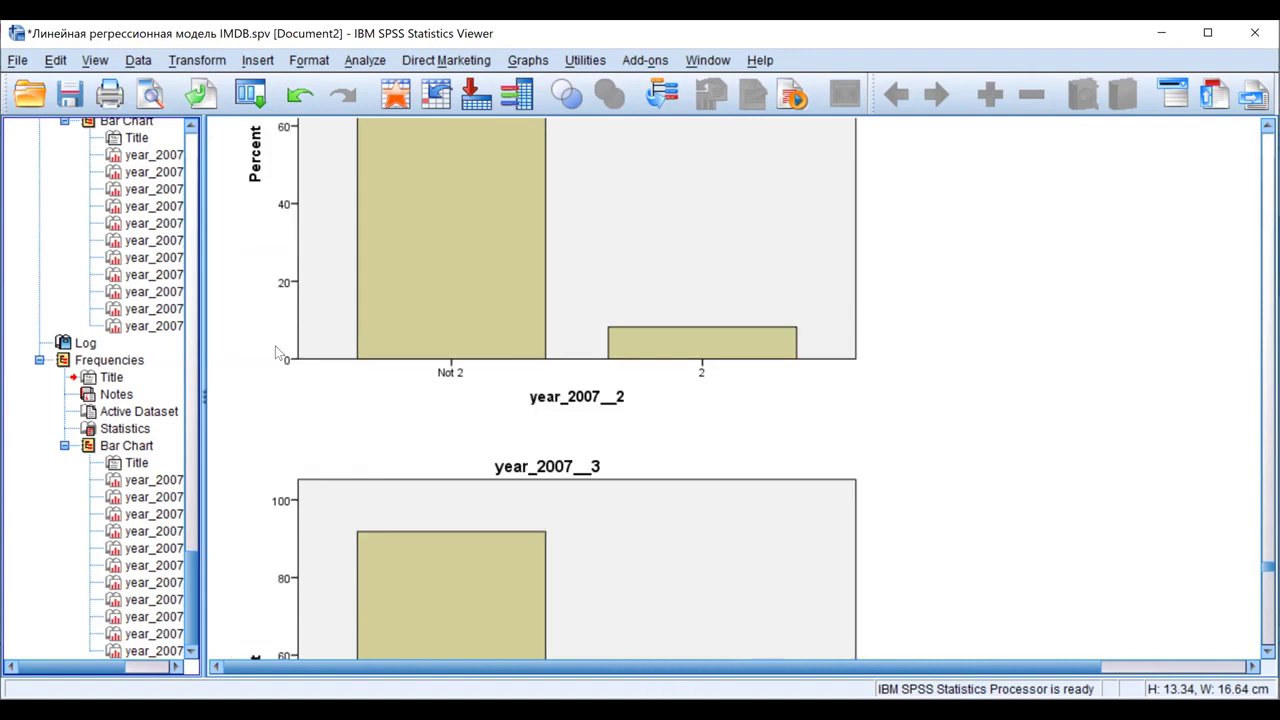
scroll(277, 352, "up", 20)
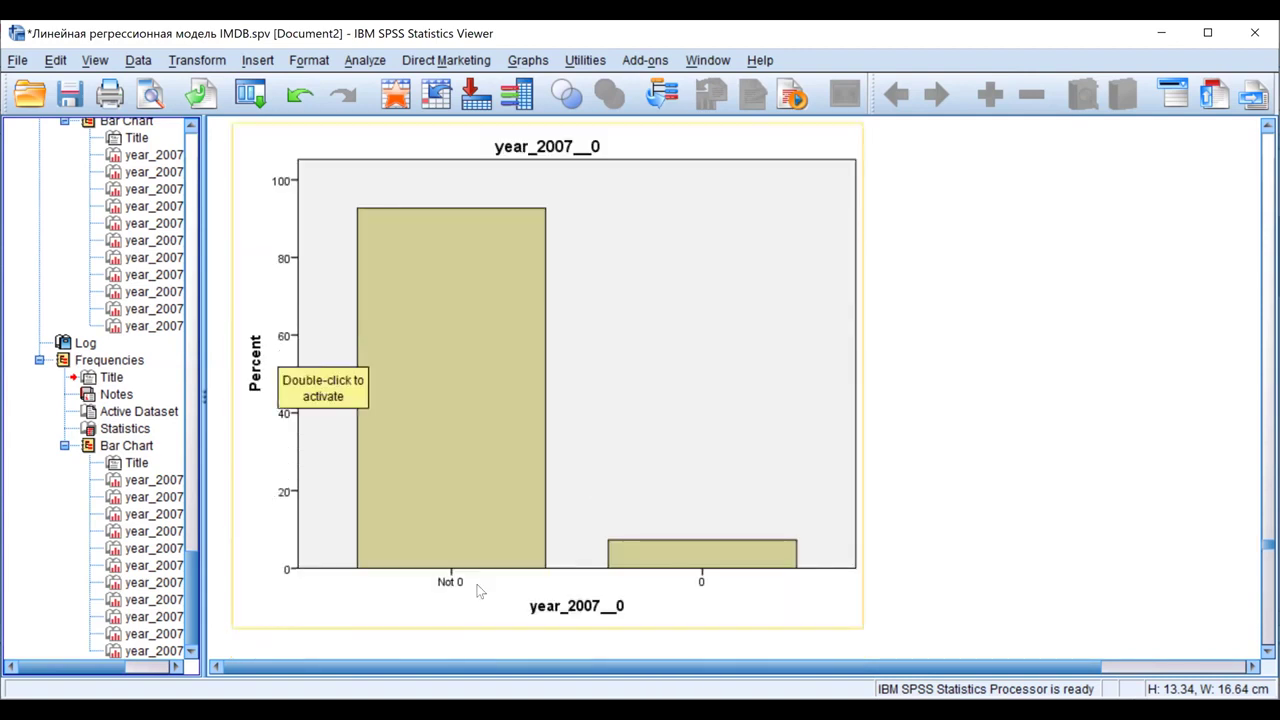
Step: Examine the bar charts of year_2007__1 through year_2007__4 one by one, comparing each year's share with its "Not" category
scroll(531, 299, "down", 12)
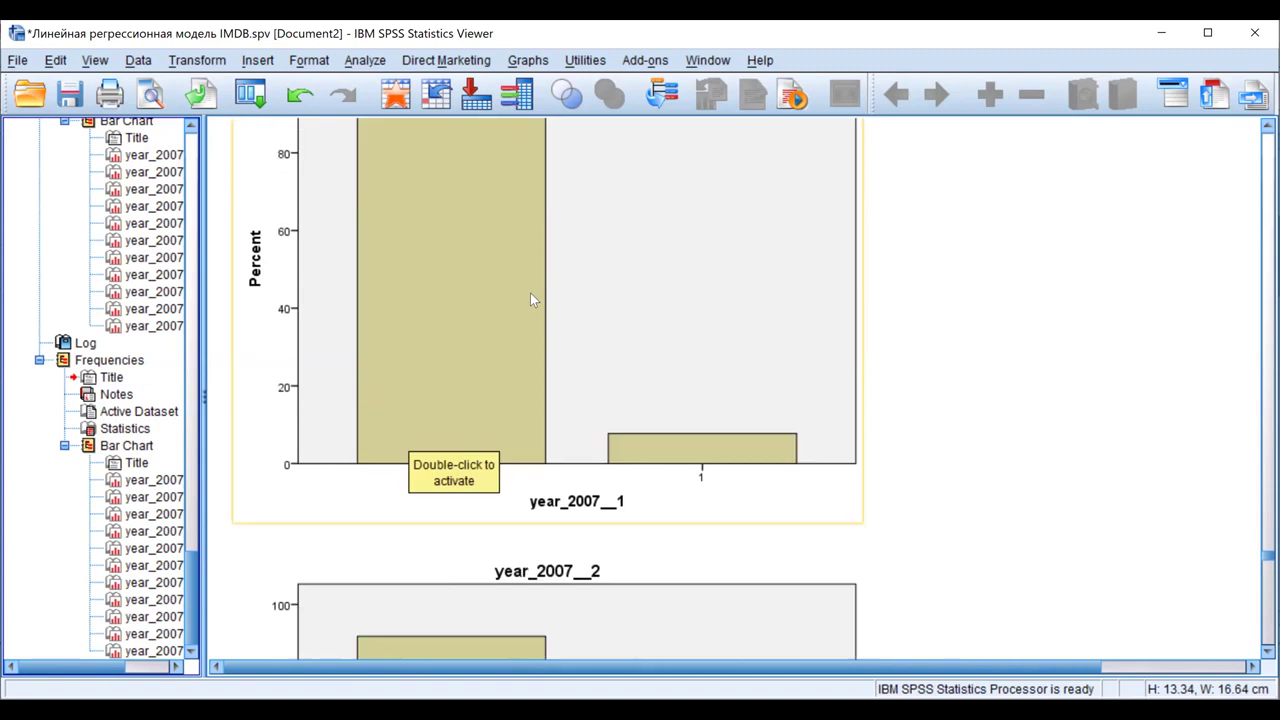
scroll(517, 277, "down", 9)
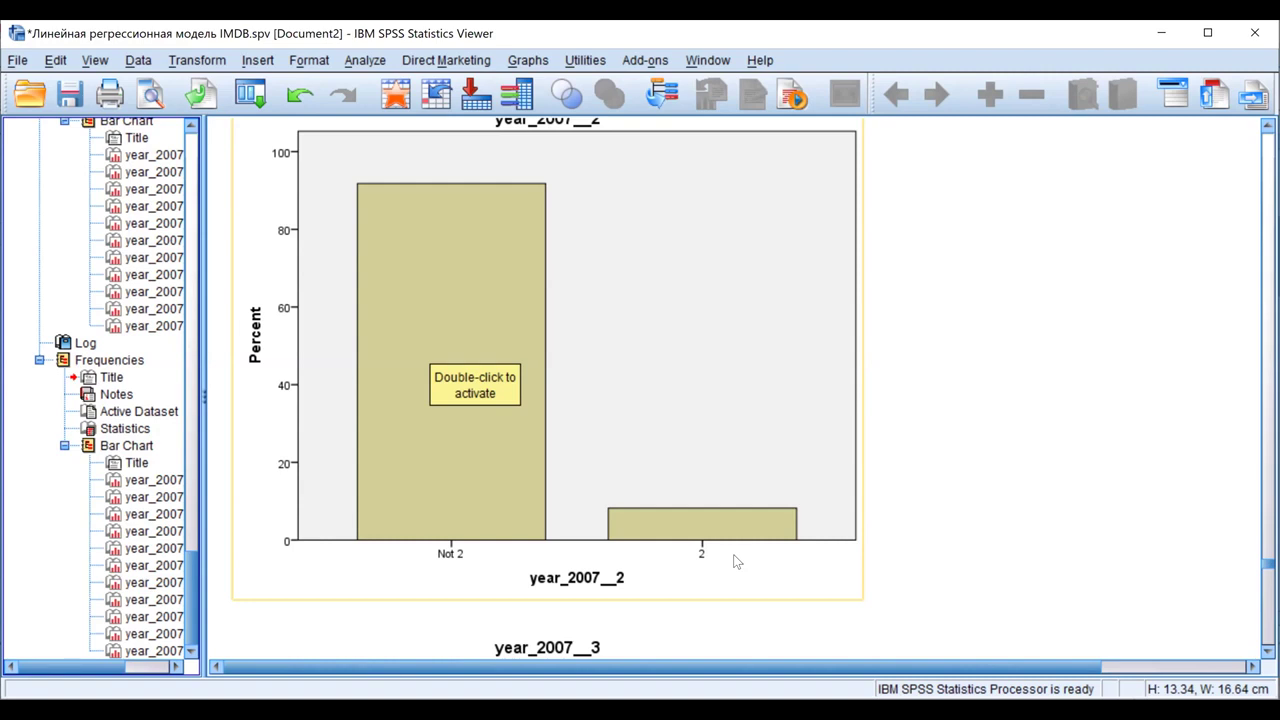
scroll(731, 556, "down", 5)
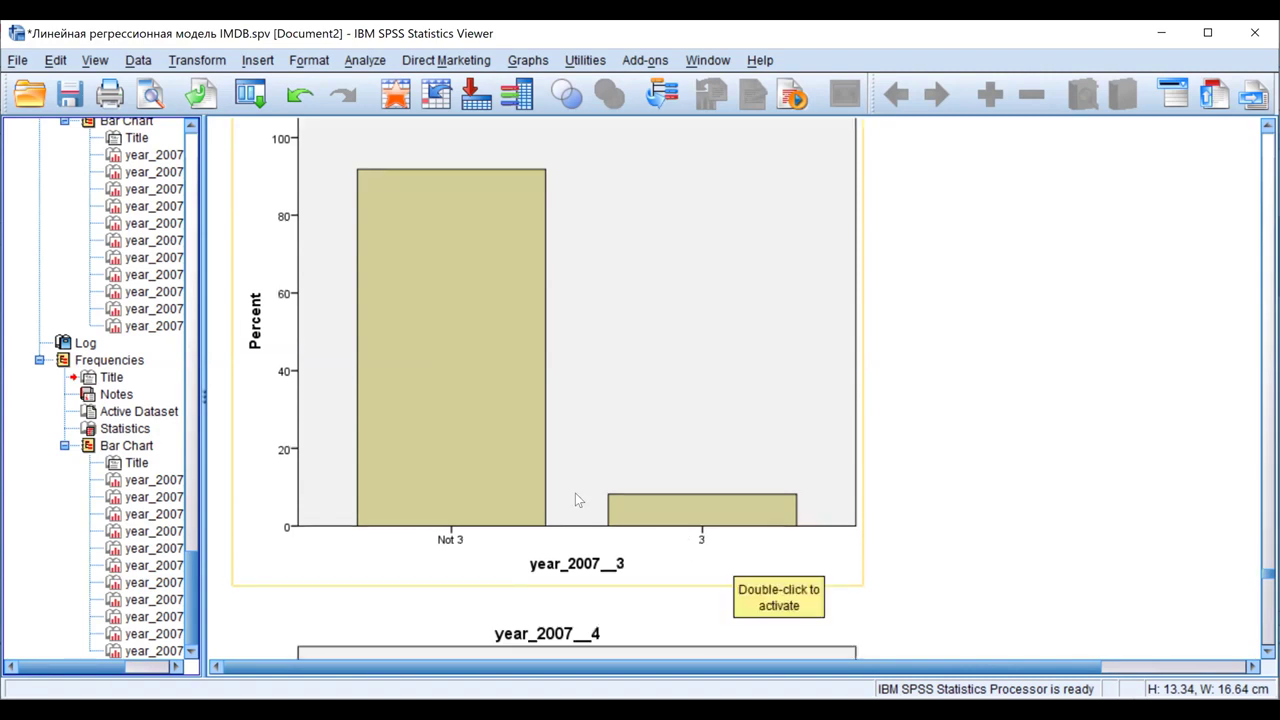
scroll(731, 420, "down", 3)
scroll(621, 384, "down", 3)
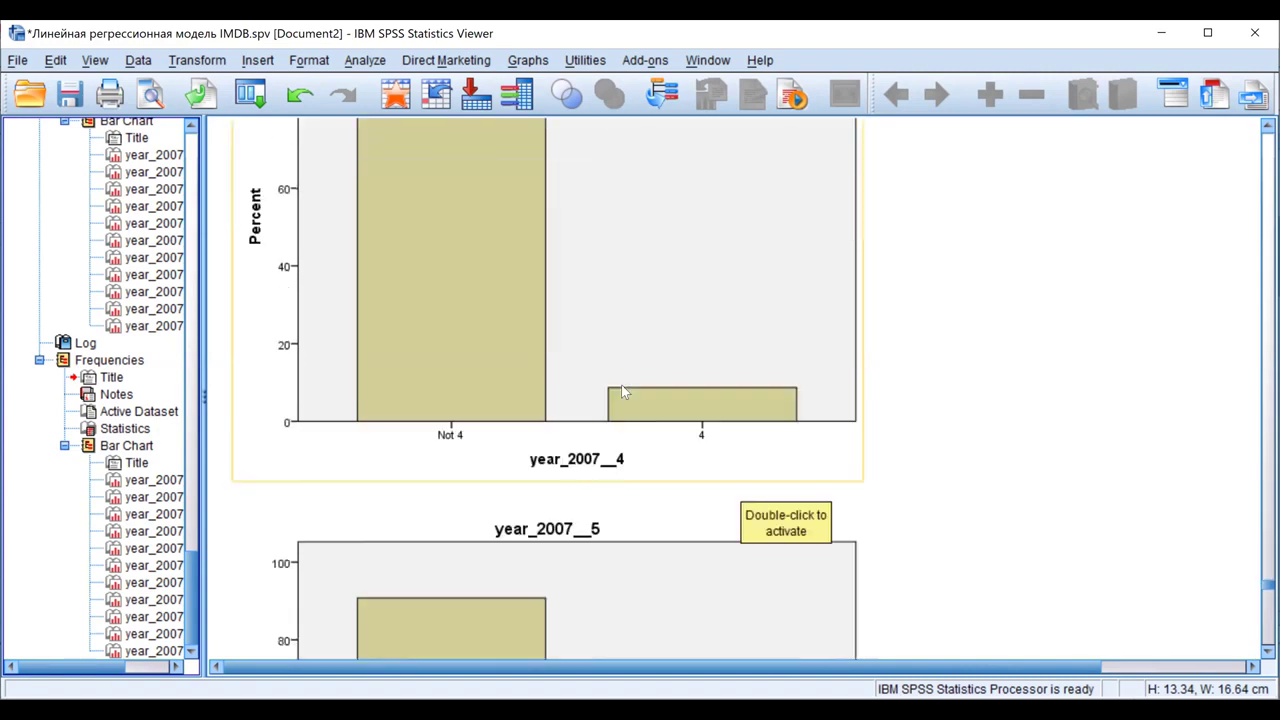